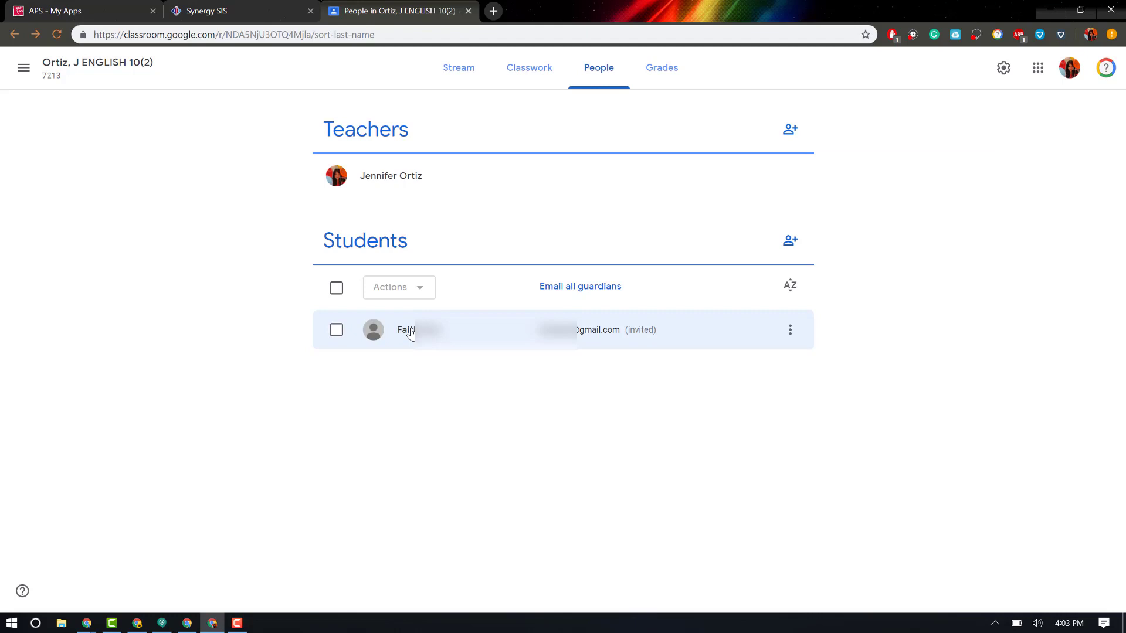
Open the removal confirmation for the invited student to check the full school account address, and cancel without removing the student
left_click(336, 331)
left_click(422, 297)
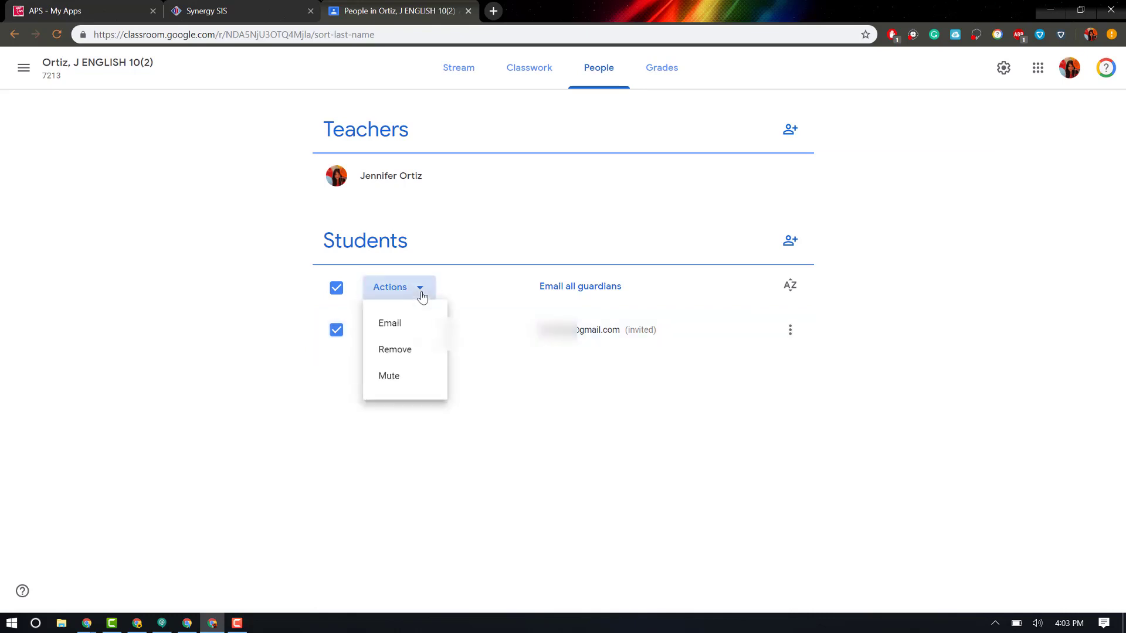
left_click(396, 354)
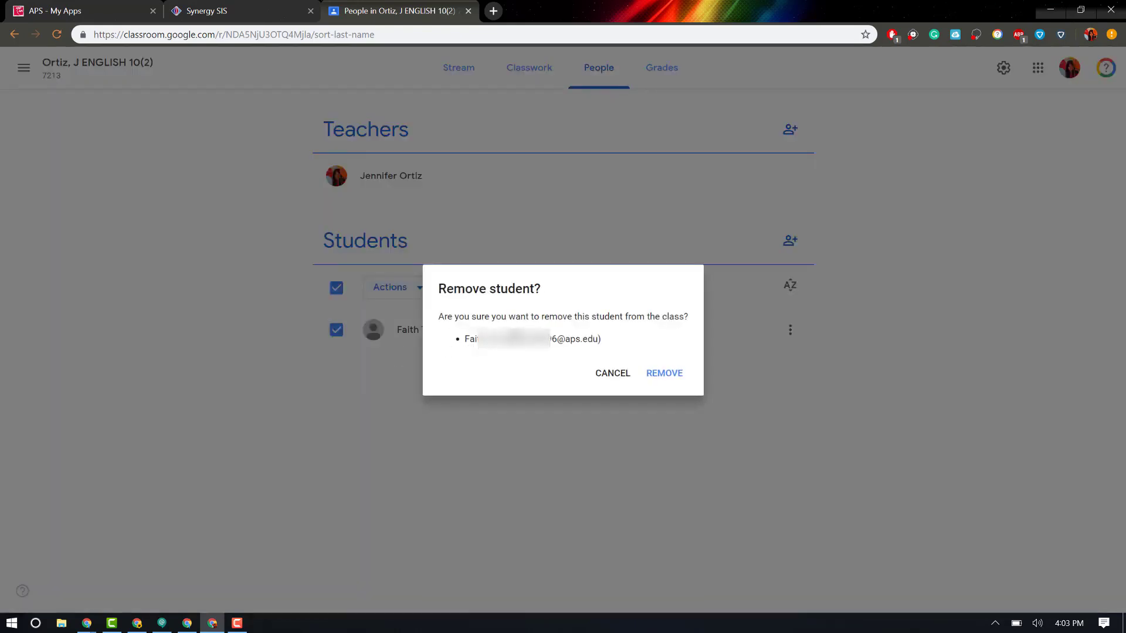
left_click_drag(508, 339, 596, 349)
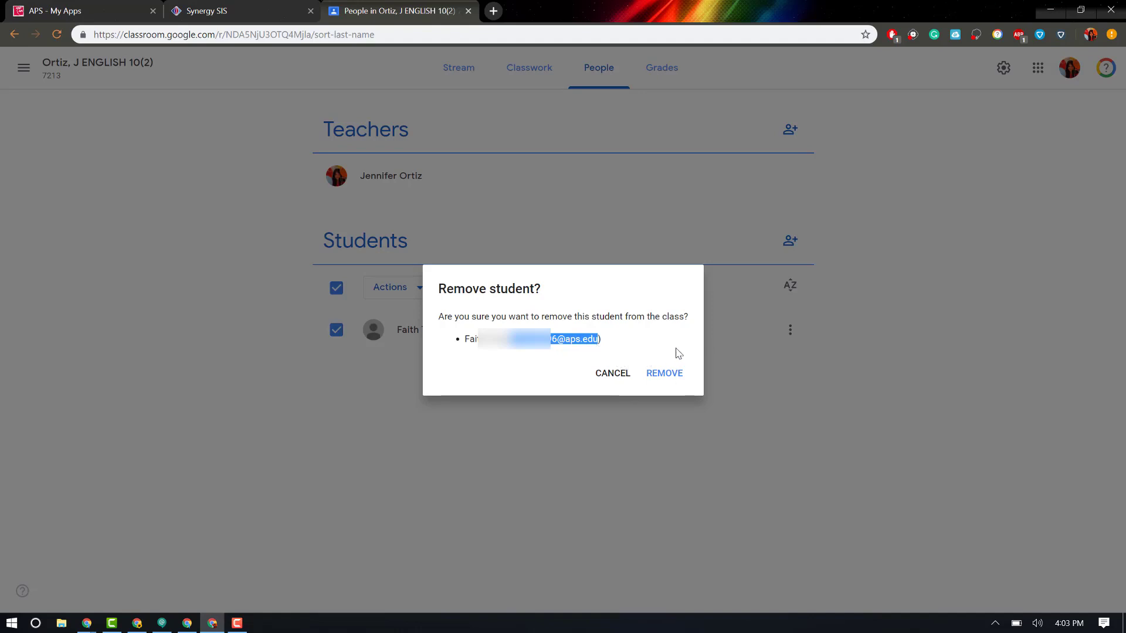
left_click(611, 374)
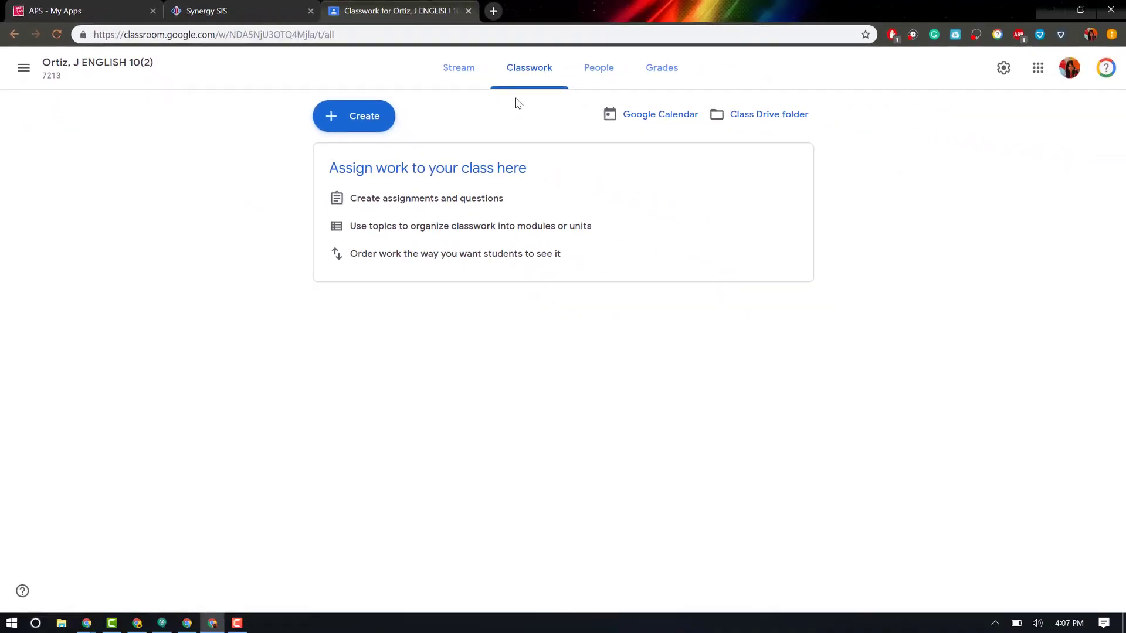
Create a new classwork assignment titled "Training Assignment" for all students of the English 10 class
left_click(352, 117)
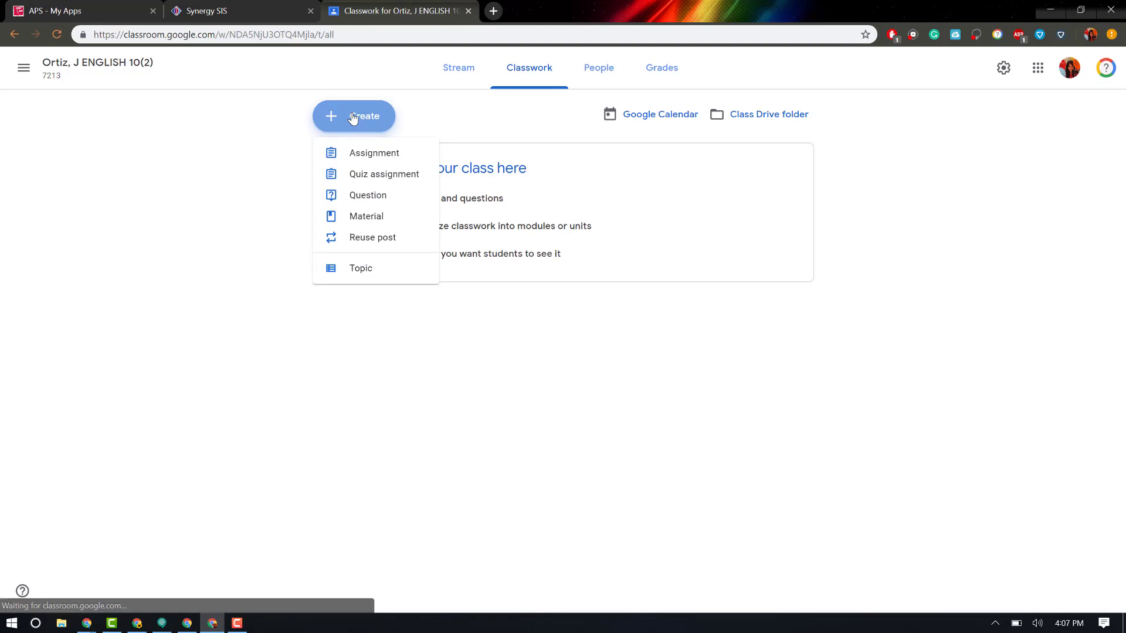
left_click(368, 158)
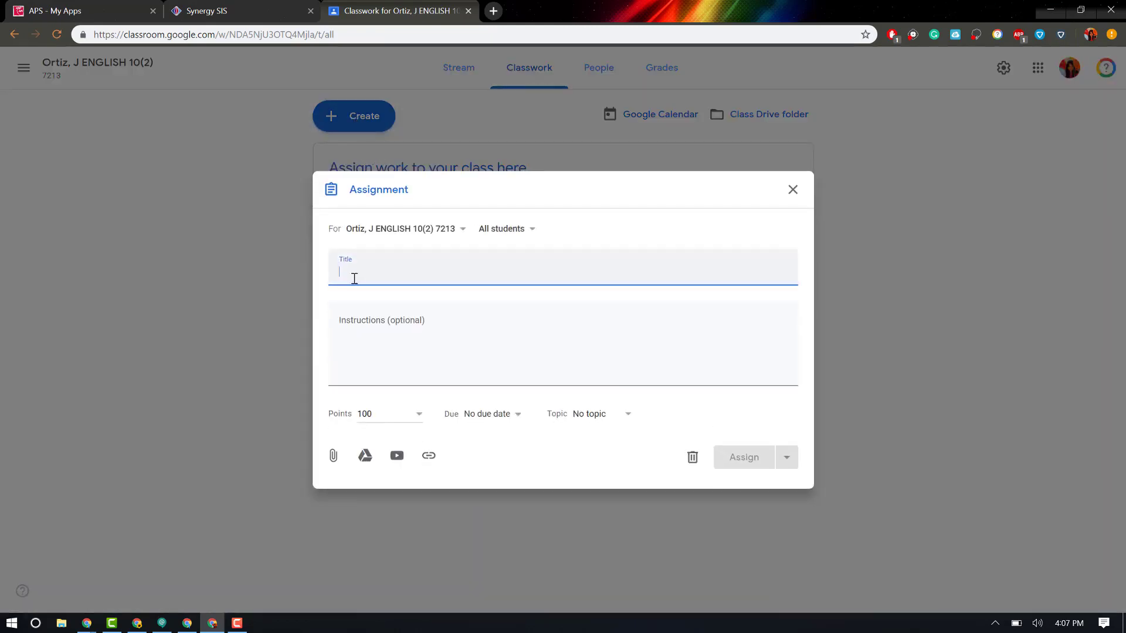
type("Train")
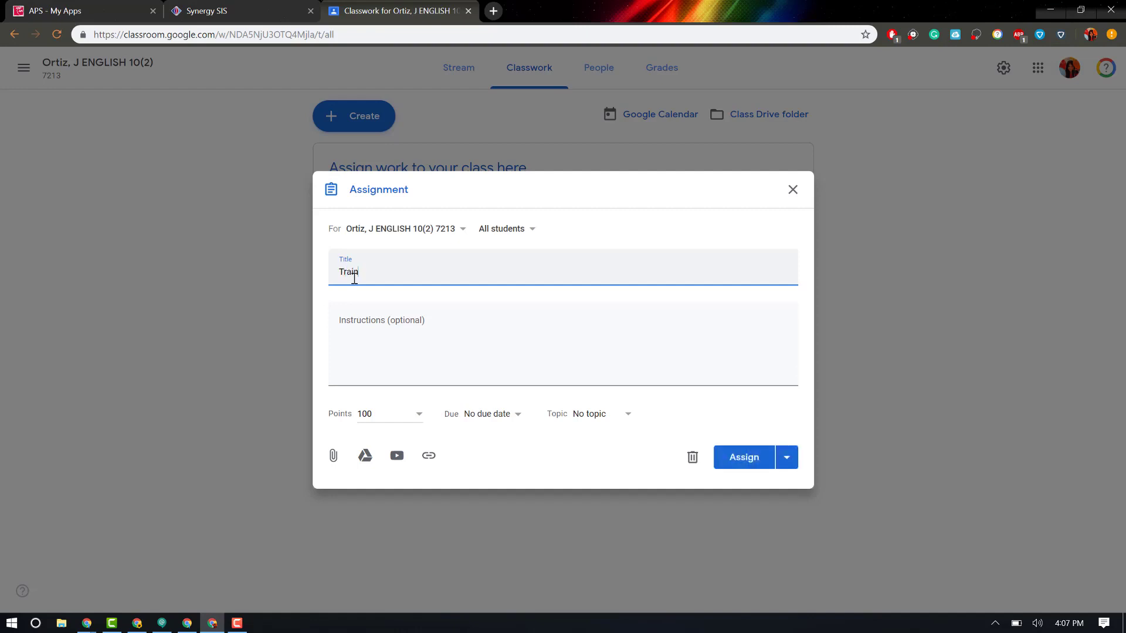
type("ing Assignment")
Set the assignment's points to 40
left_click(418, 416)
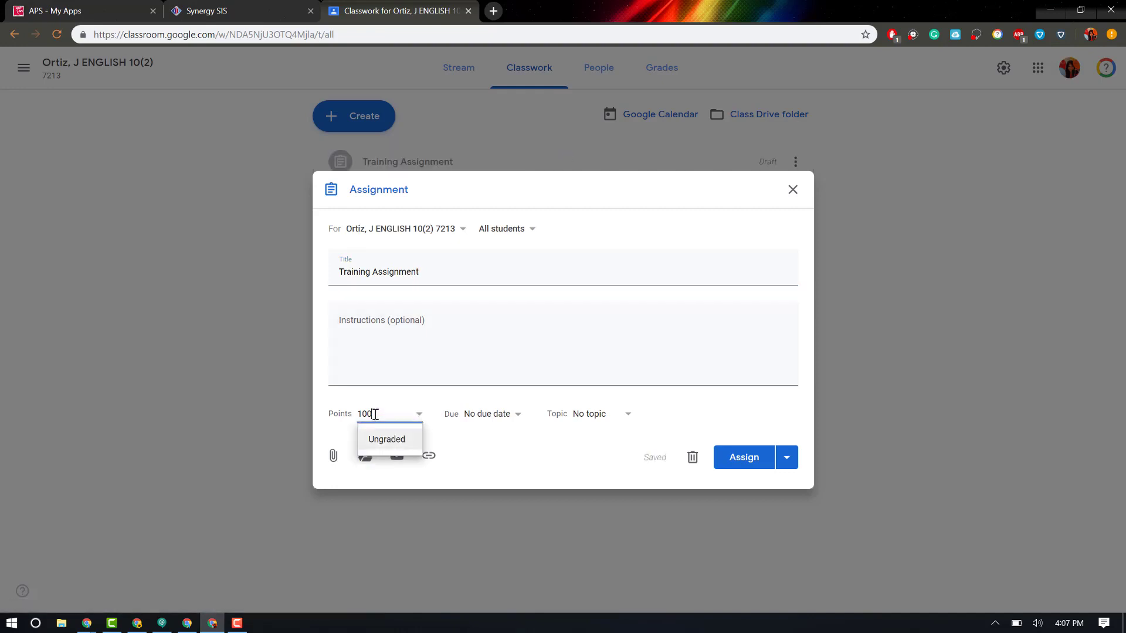
key("BackSpace")
key("BackSpace")
type("4")
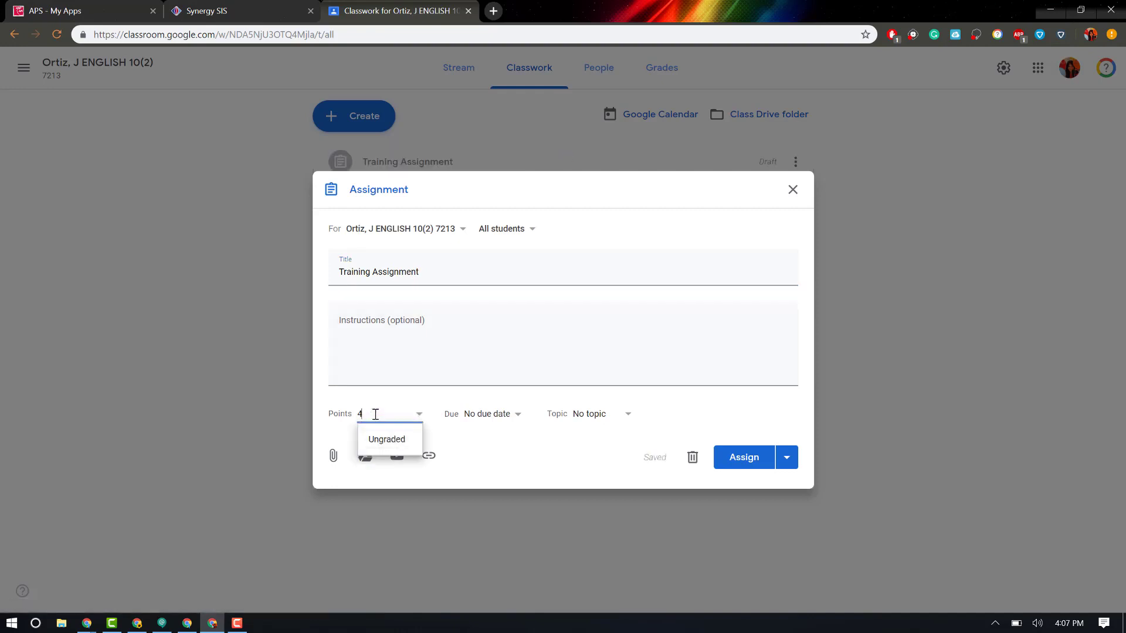
type("0")
Set the assignment's due date to Jun 21, 2019, without a time
left_click(513, 415)
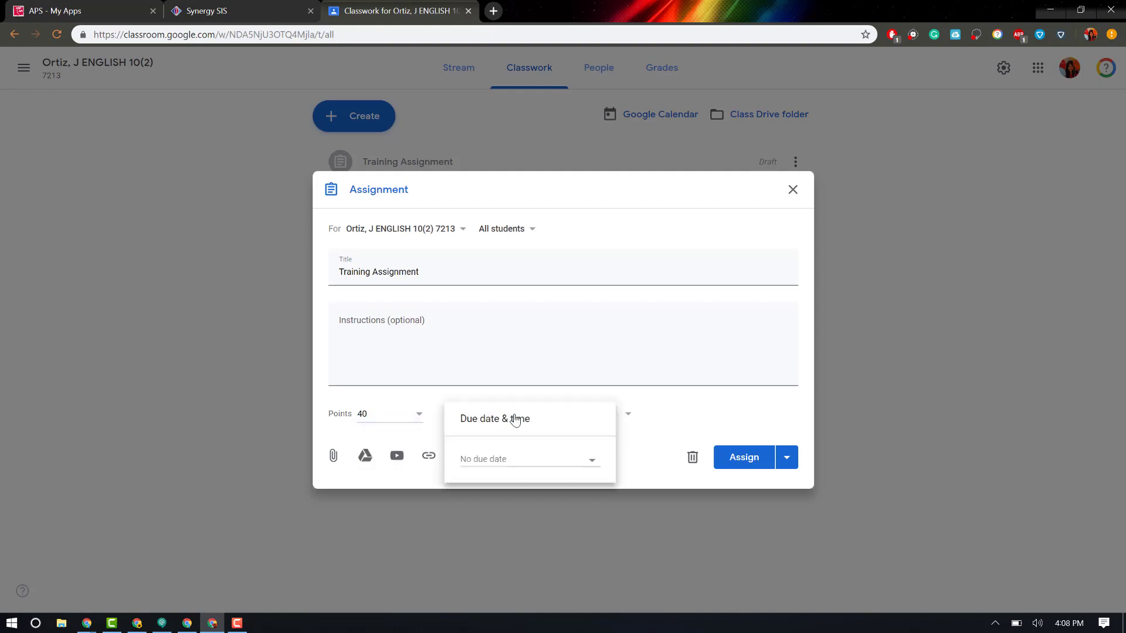
left_click(510, 459)
left_click(476, 482)
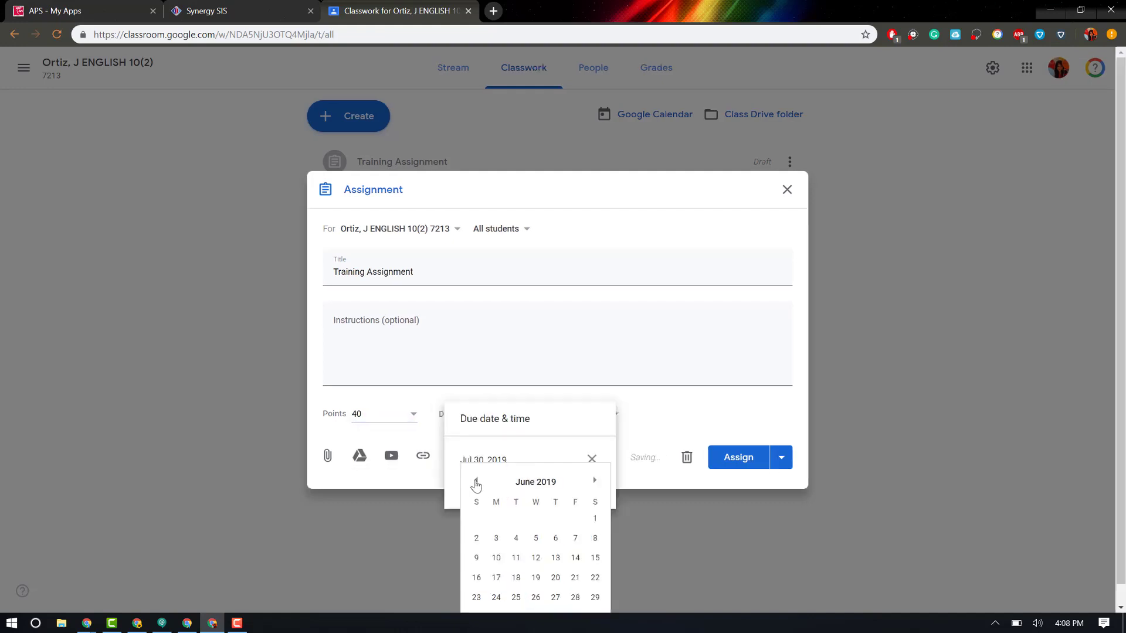
left_click(575, 578)
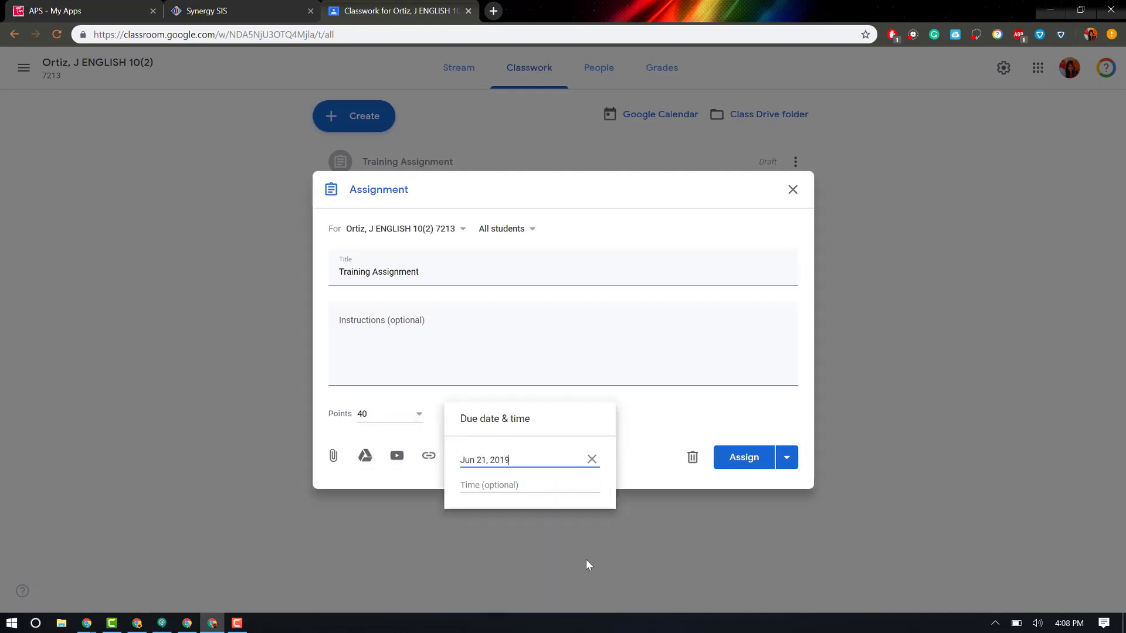
left_click(637, 409)
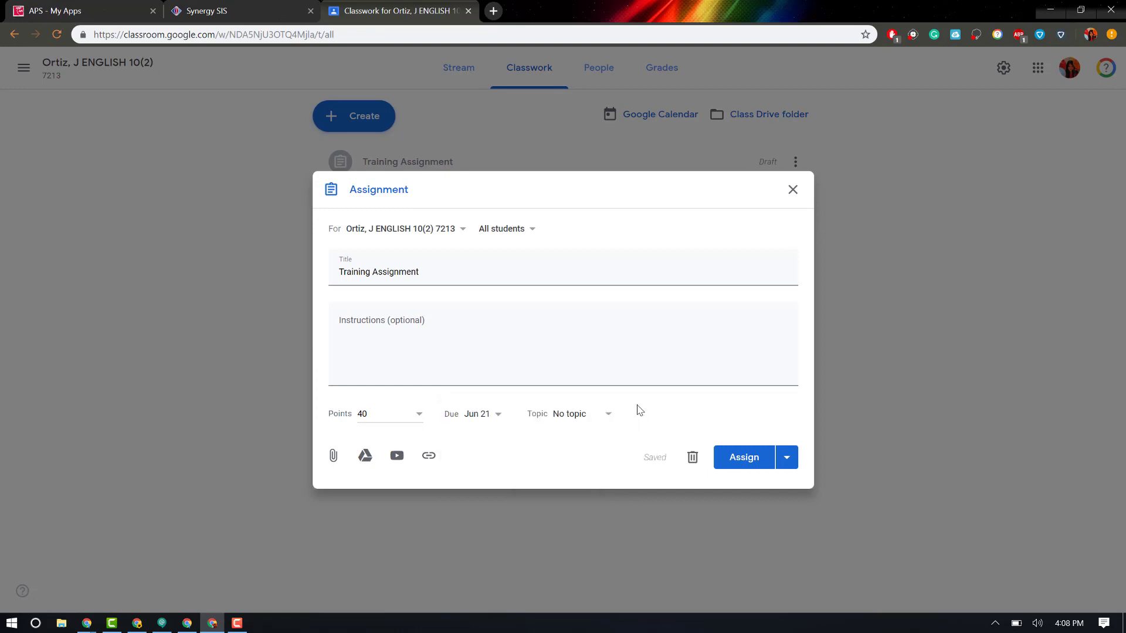
Enter the instructions "This is a training assignment." and assign the assignment to the class
left_click(364, 320)
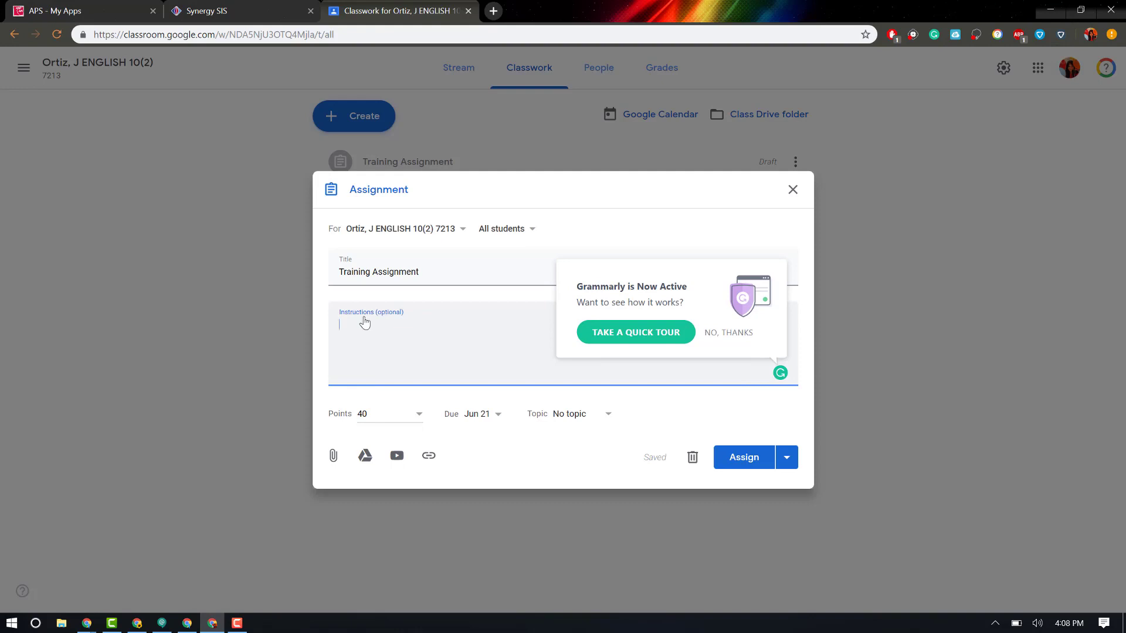
left_click(363, 318)
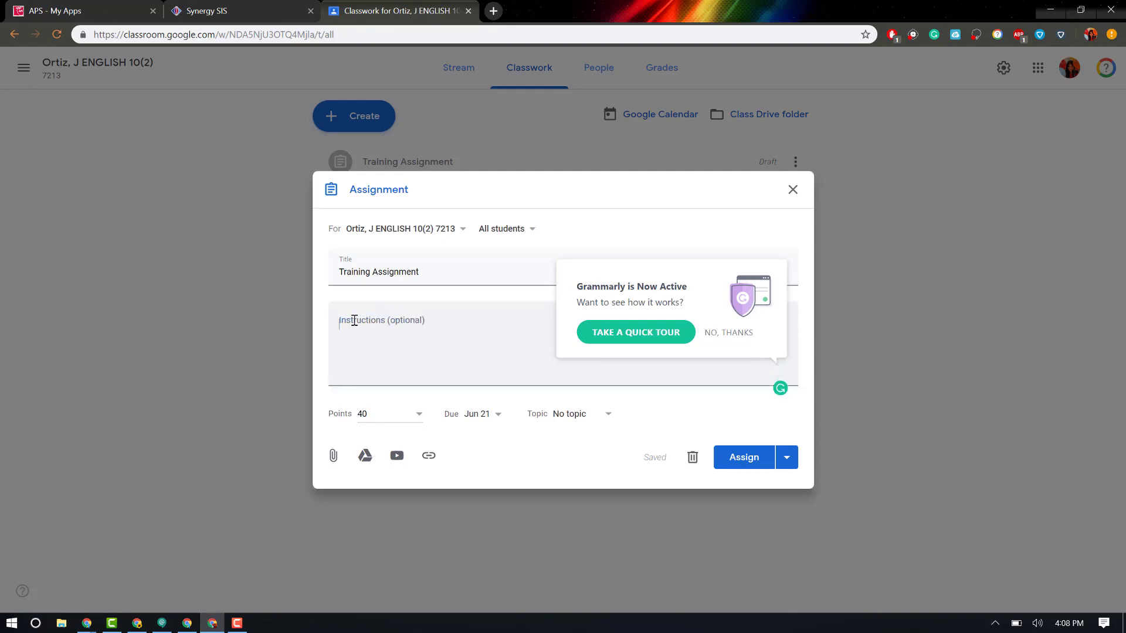
left_click(357, 319)
type("This is a ")
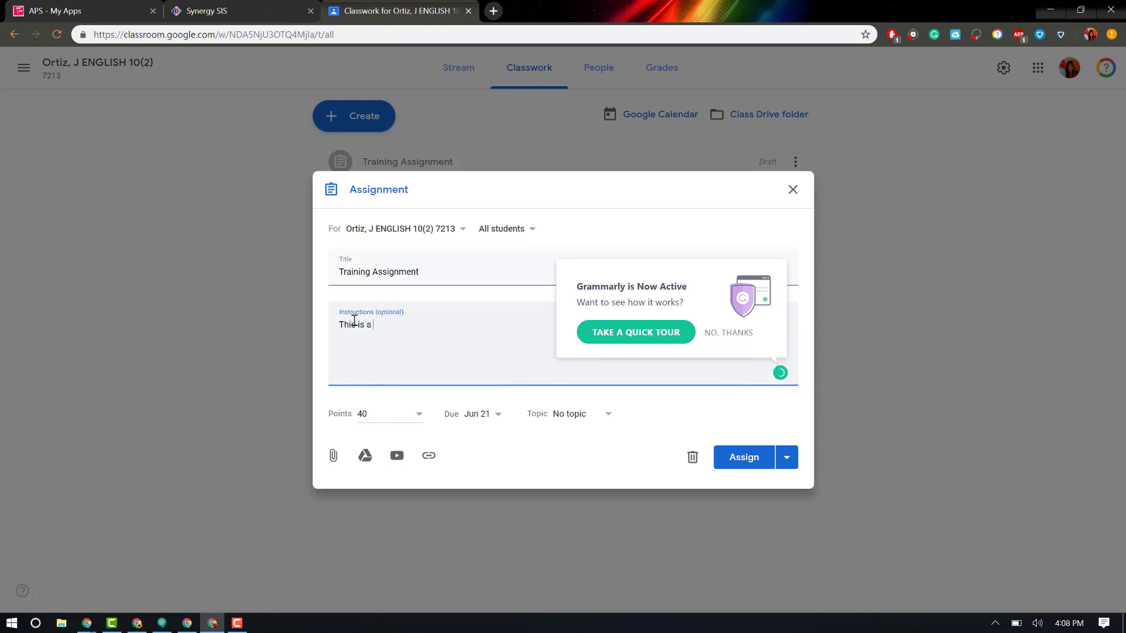
type("training assignment.")
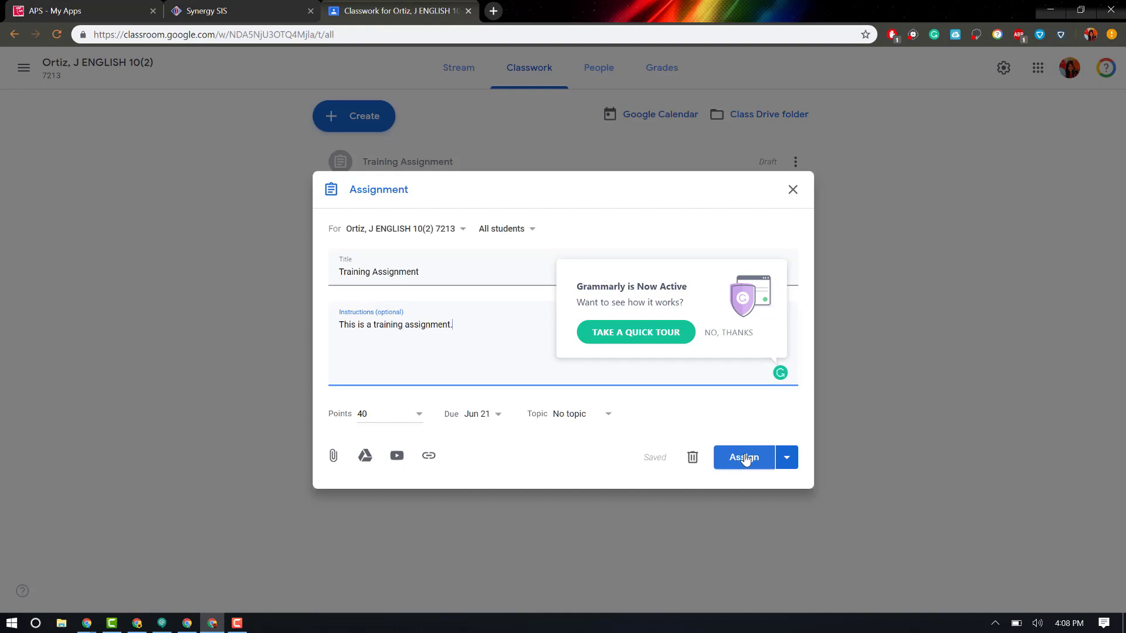
left_click(744, 458)
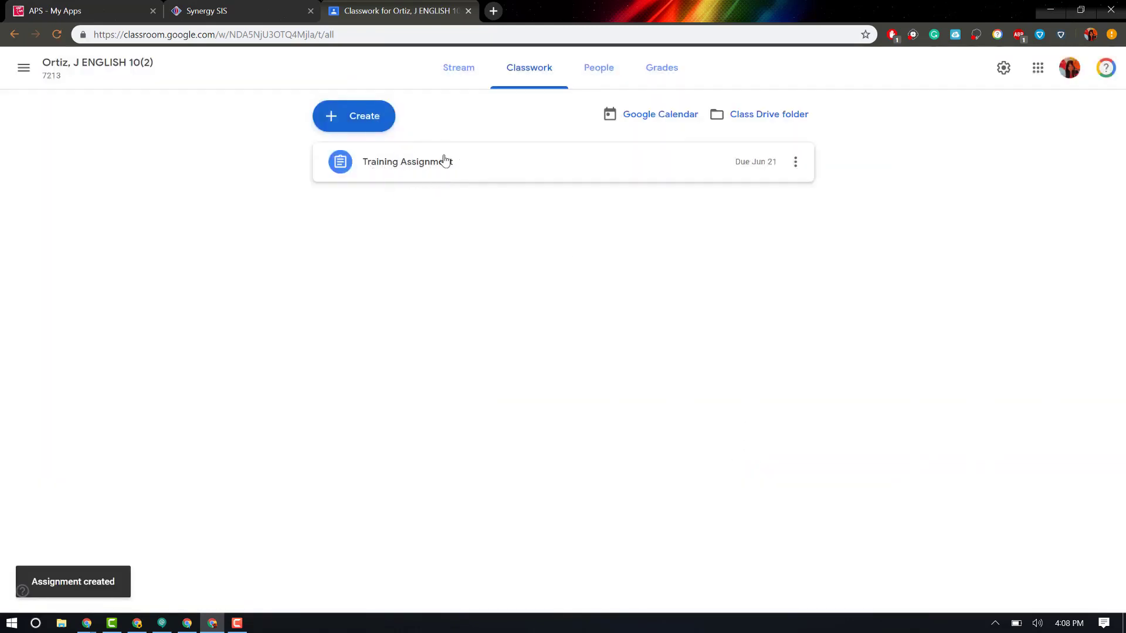
Switch to Synergy SIS, sync the gradebook from Google and check the imported Training Assignment column
left_click(236, 19)
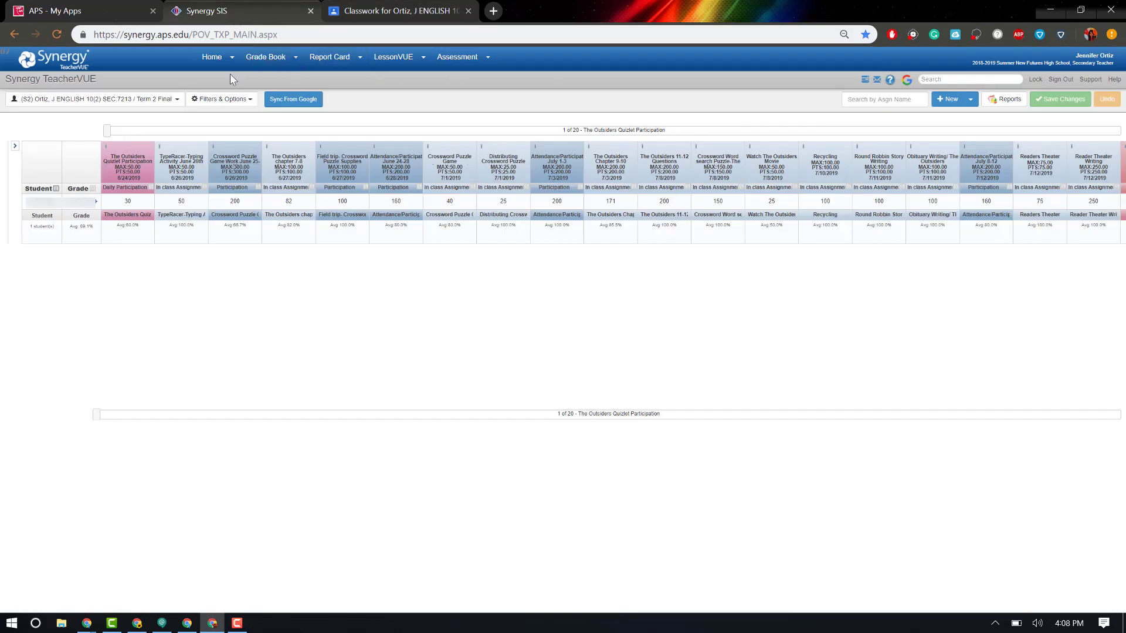
left_click(295, 101)
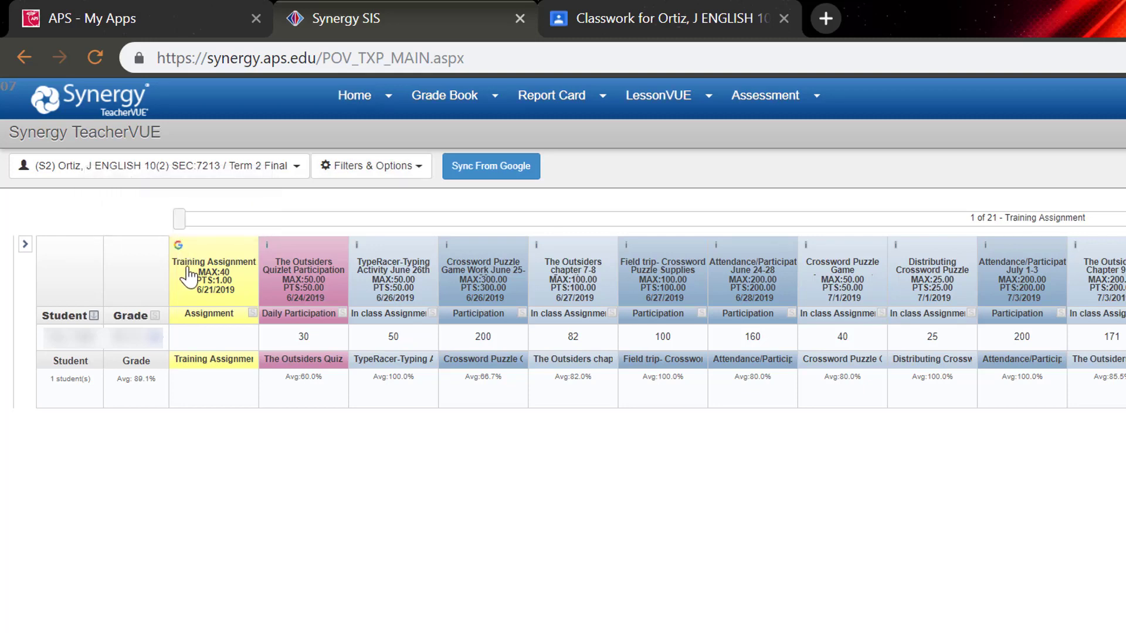
mouse_move(190, 276)
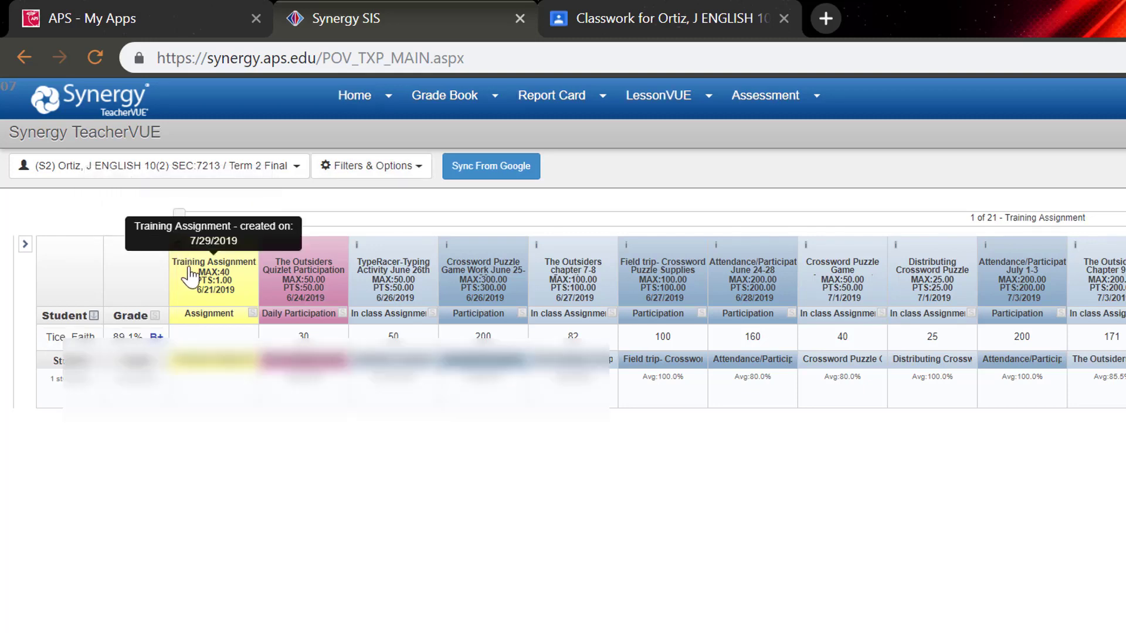
Open the Training Assignment in the gradebook for editing
key("ctrl+plus")
key("ctrl+plus")
key("ctrl+plus")
key("ctrl+plus")
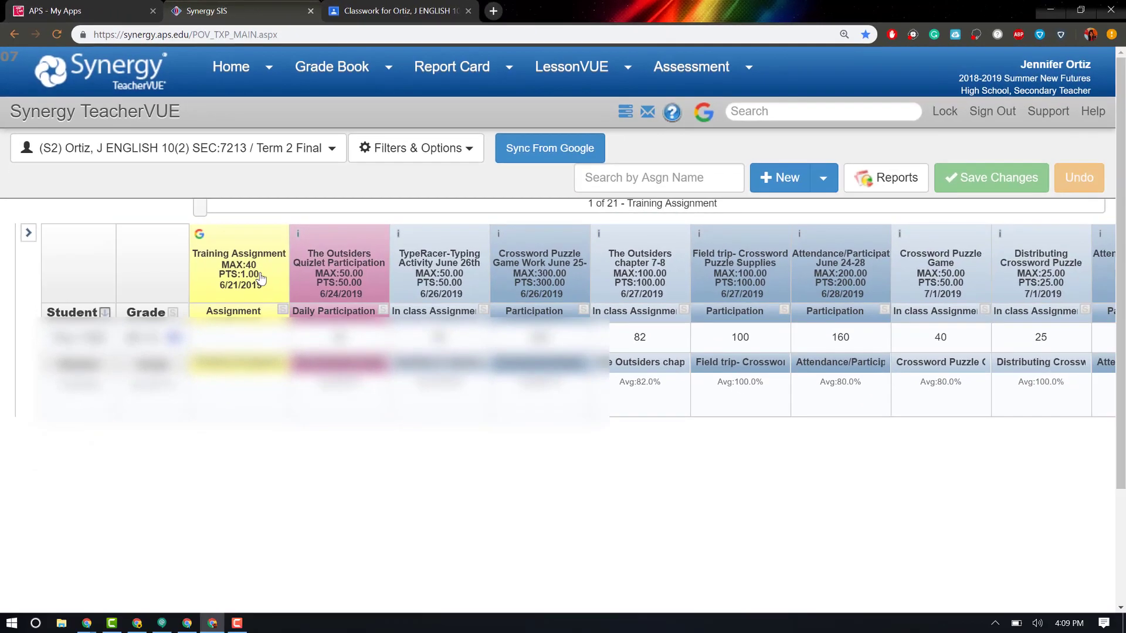
left_click(248, 276)
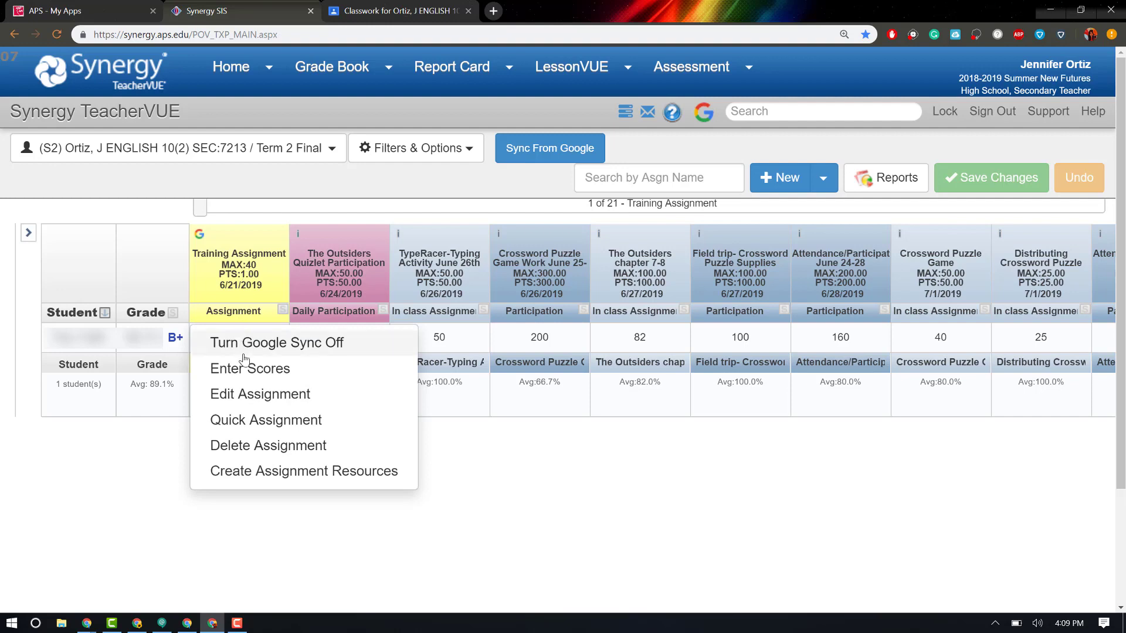
left_click(240, 402)
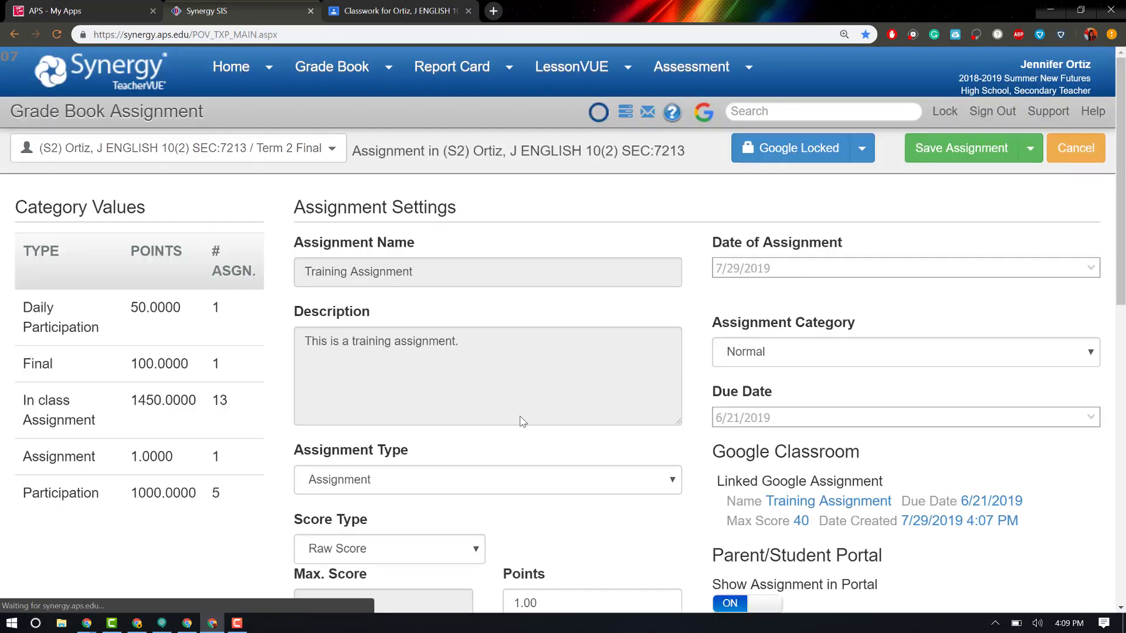
Set the assignment's Points to 40.00 to match its maximum score
scroll(519, 418, "down", 3)
scroll(519, 421, "down", 3)
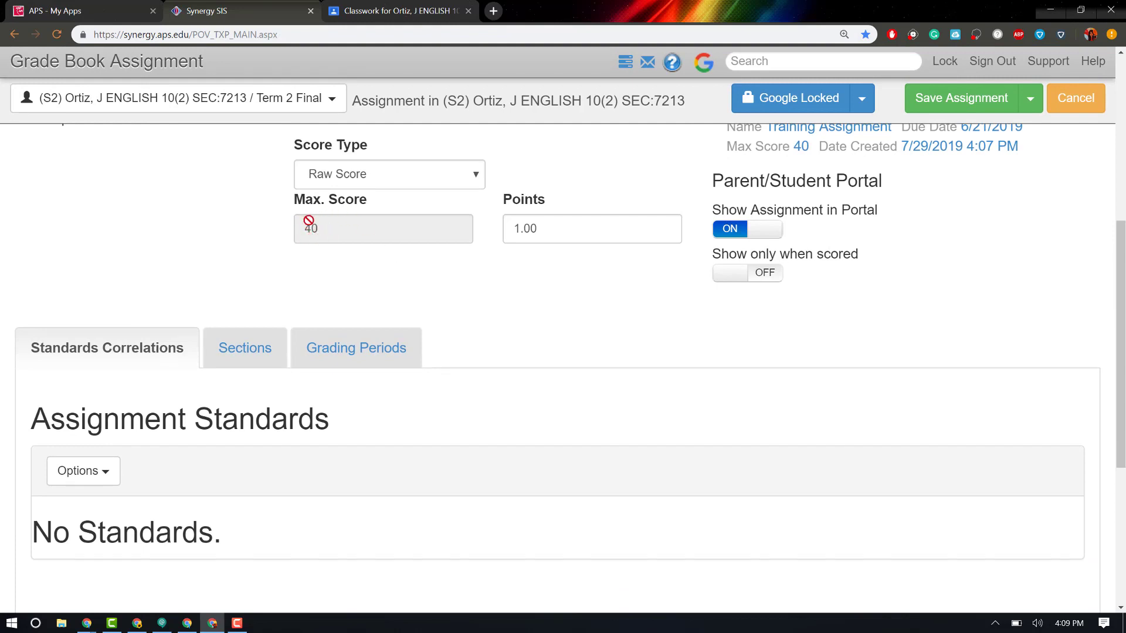
left_click(521, 230)
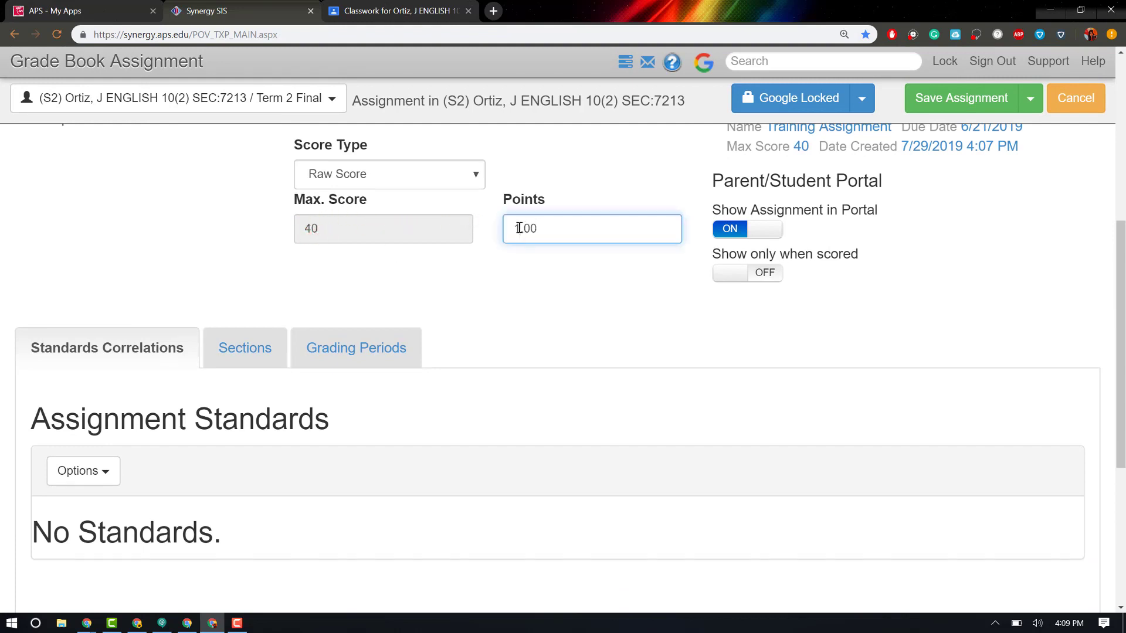
key("BackSpace")
type("40.")
Review the assignment's description, score type, portal and grading period settings, and save the assignment
scroll(573, 227, "up", 2)
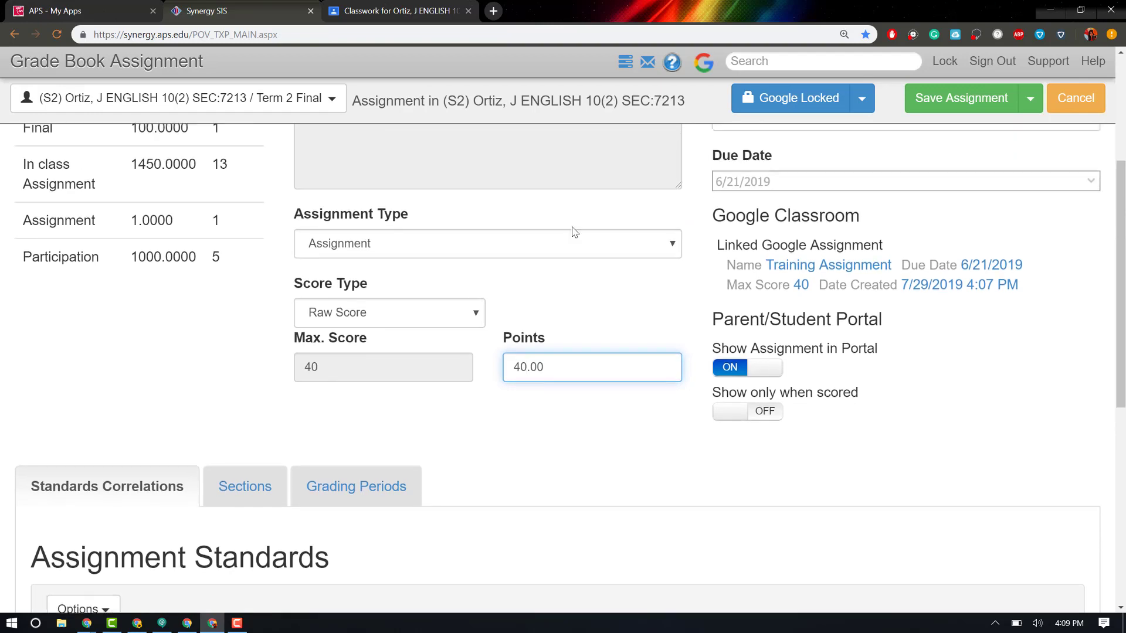
scroll(574, 232, "up", 3)
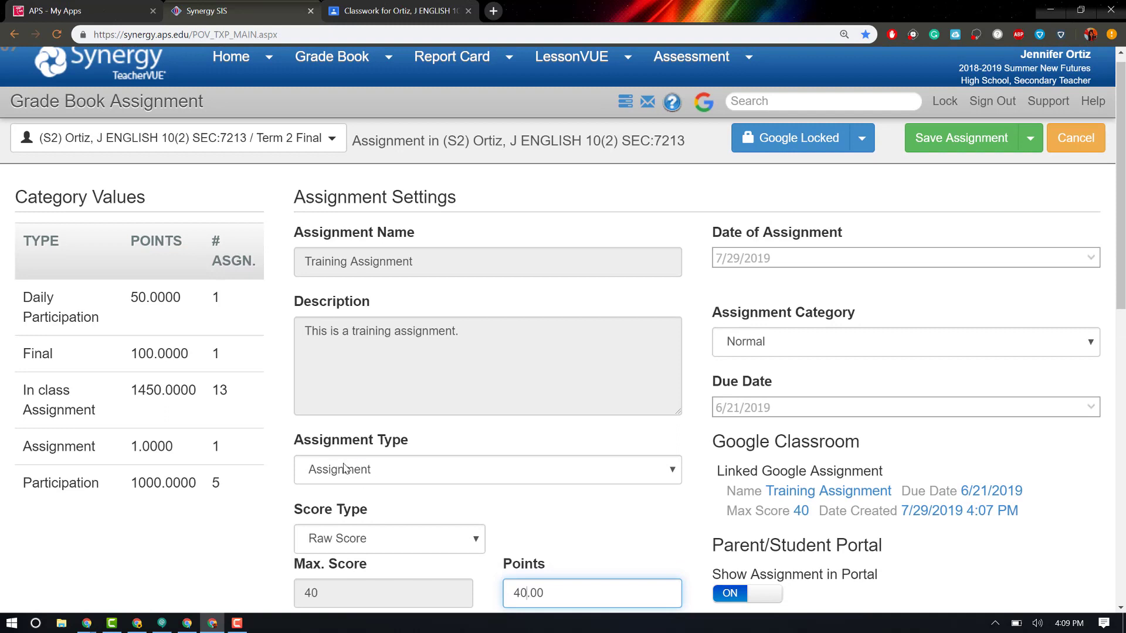
left_click(319, 331)
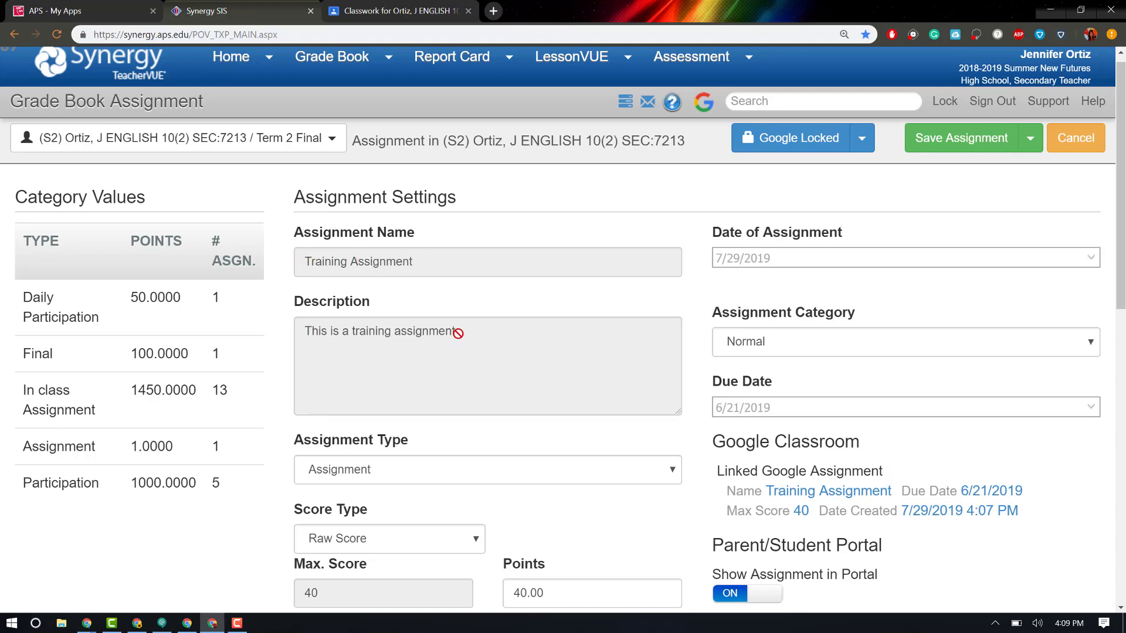
scroll(466, 349, "down", 5)
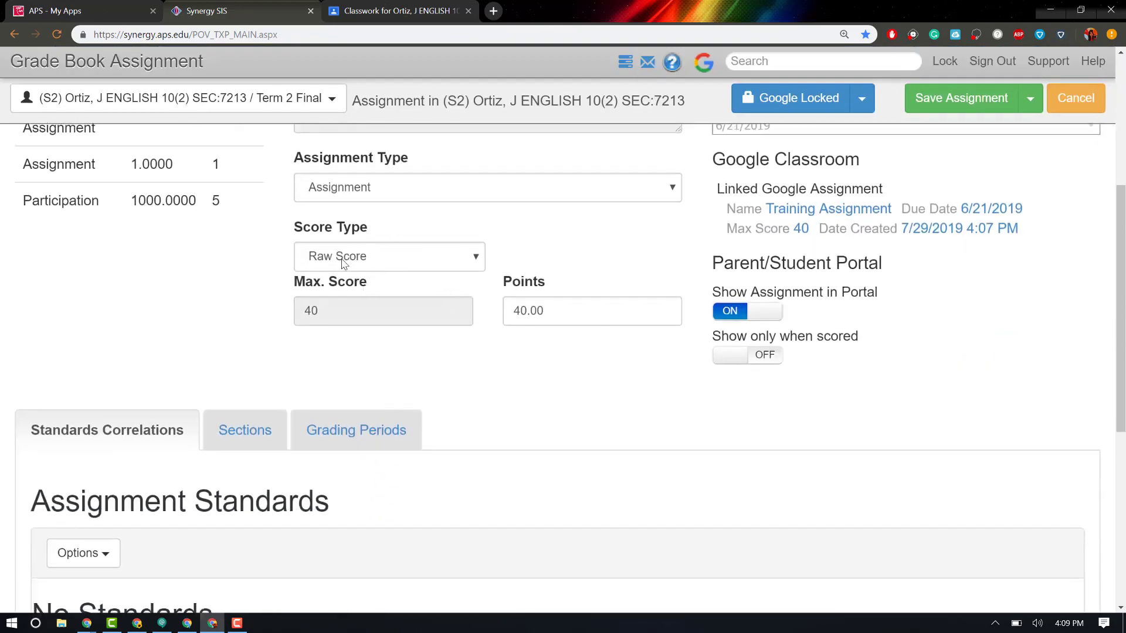
scroll(242, 310, "down", 2)
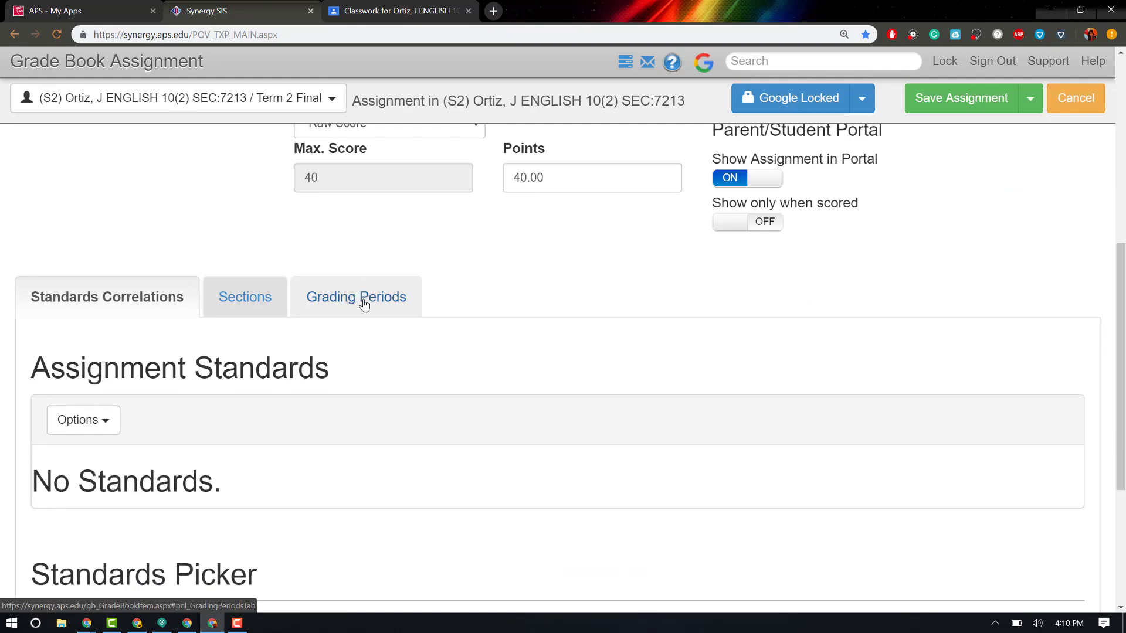
scroll(524, 294, "up", 5)
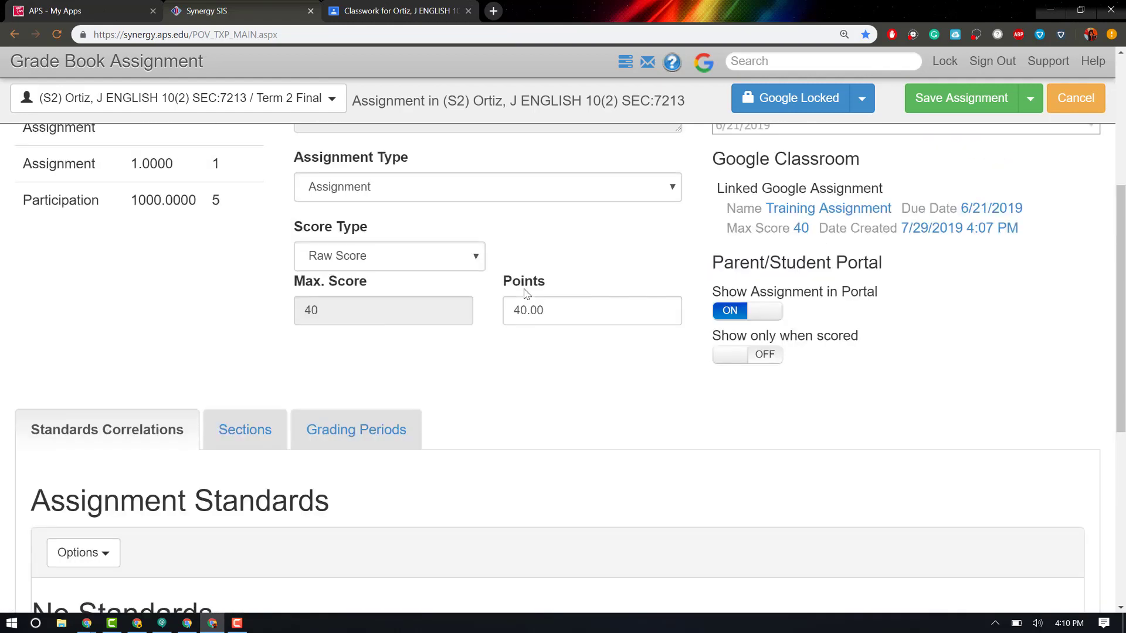
scroll(525, 293, "up", 3)
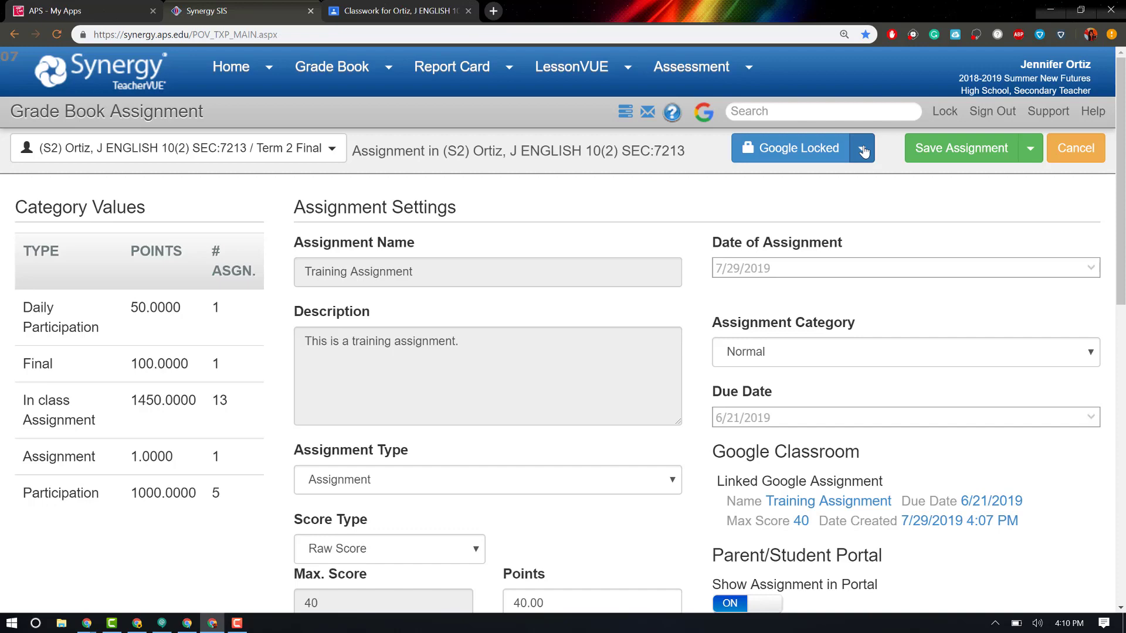
left_click(992, 155)
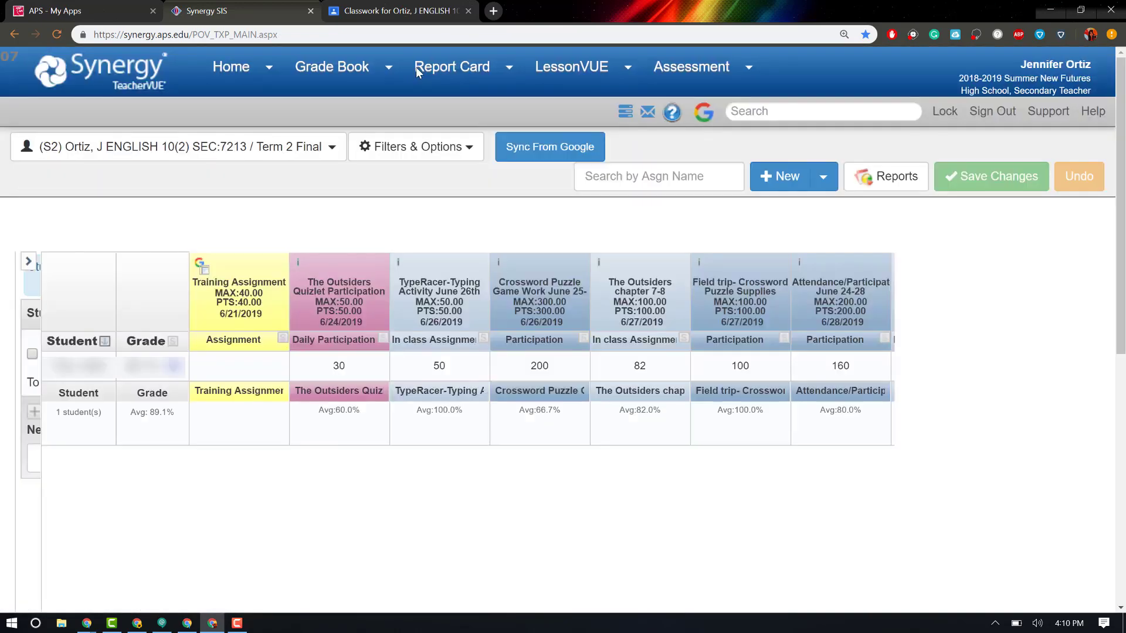
mouse_move(341, 72)
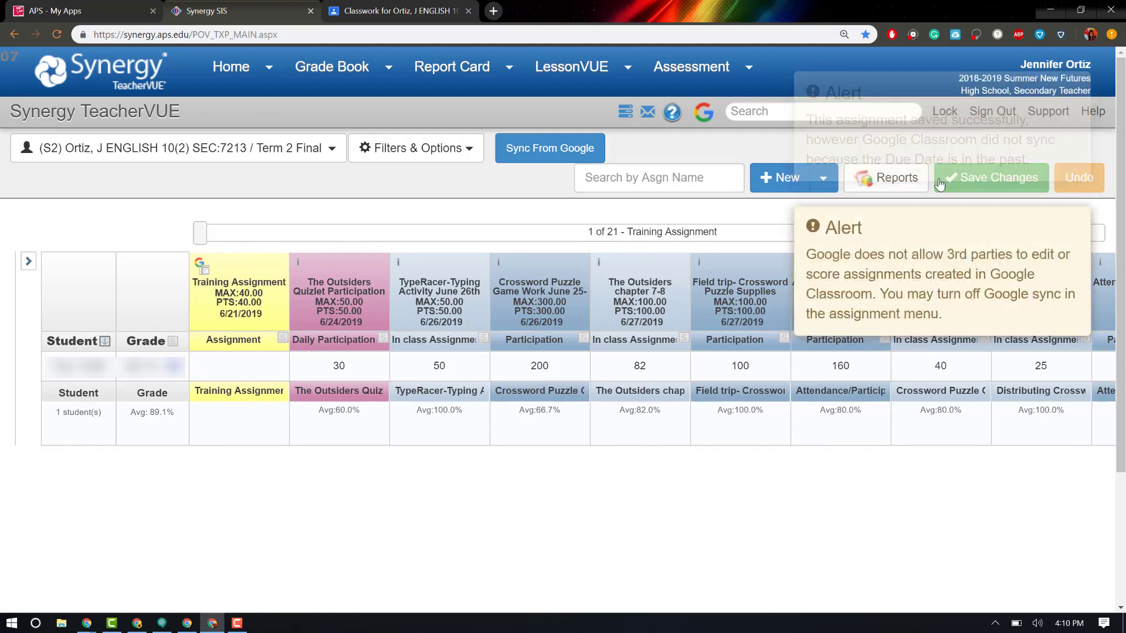
Switch to Google Classroom, open the student work for Training Assignment and grade the student 30 out of 40
left_click(247, 369)
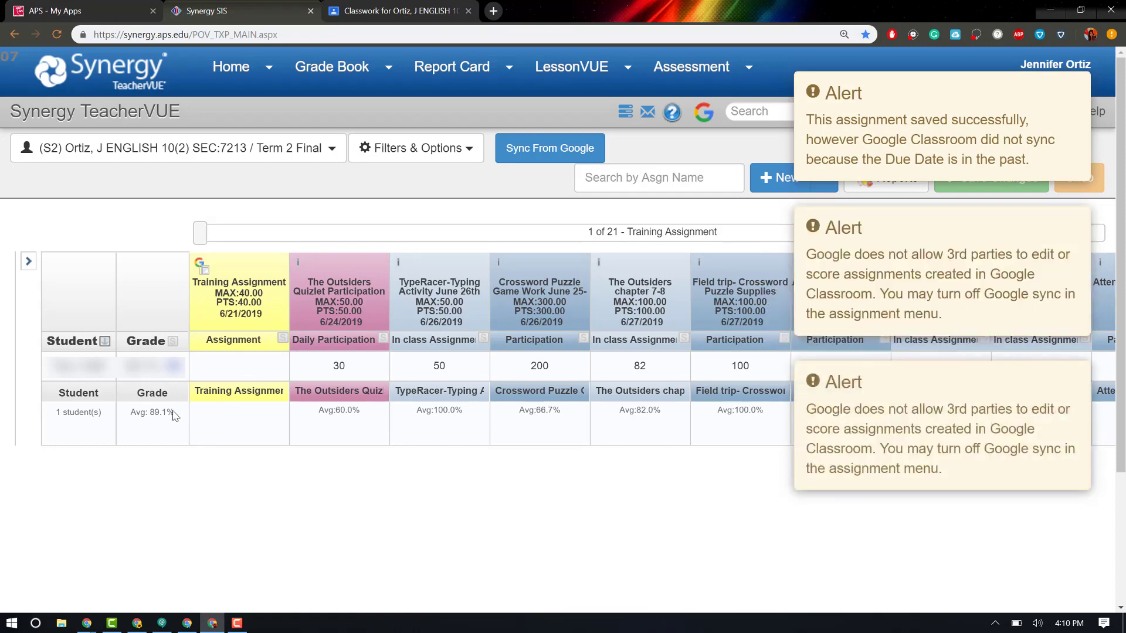
left_click(392, 9)
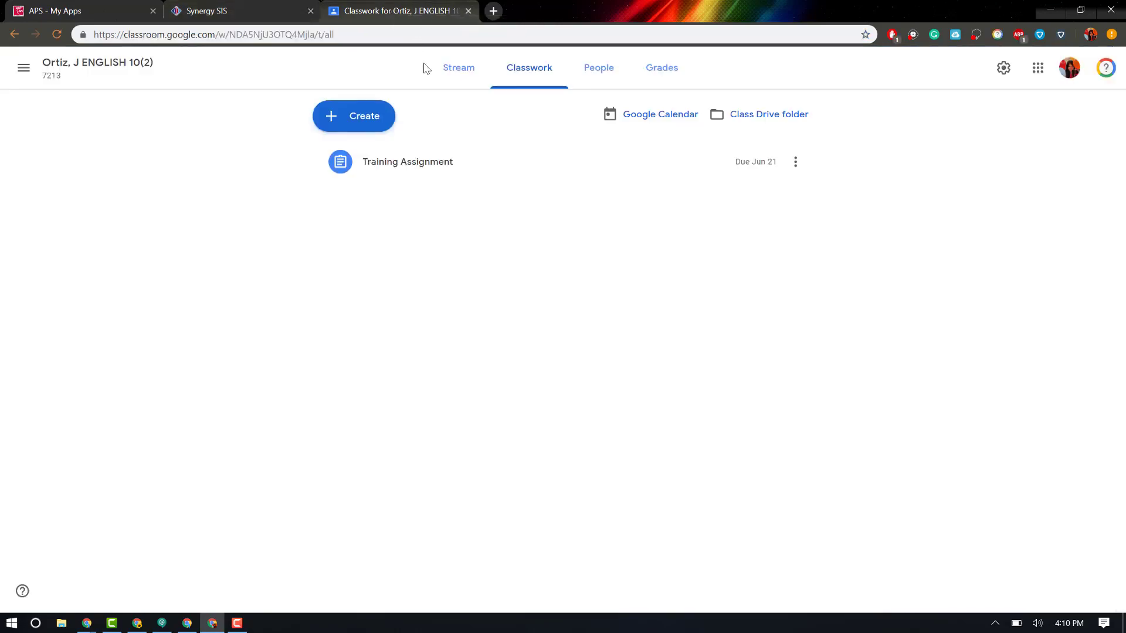
left_click(417, 161)
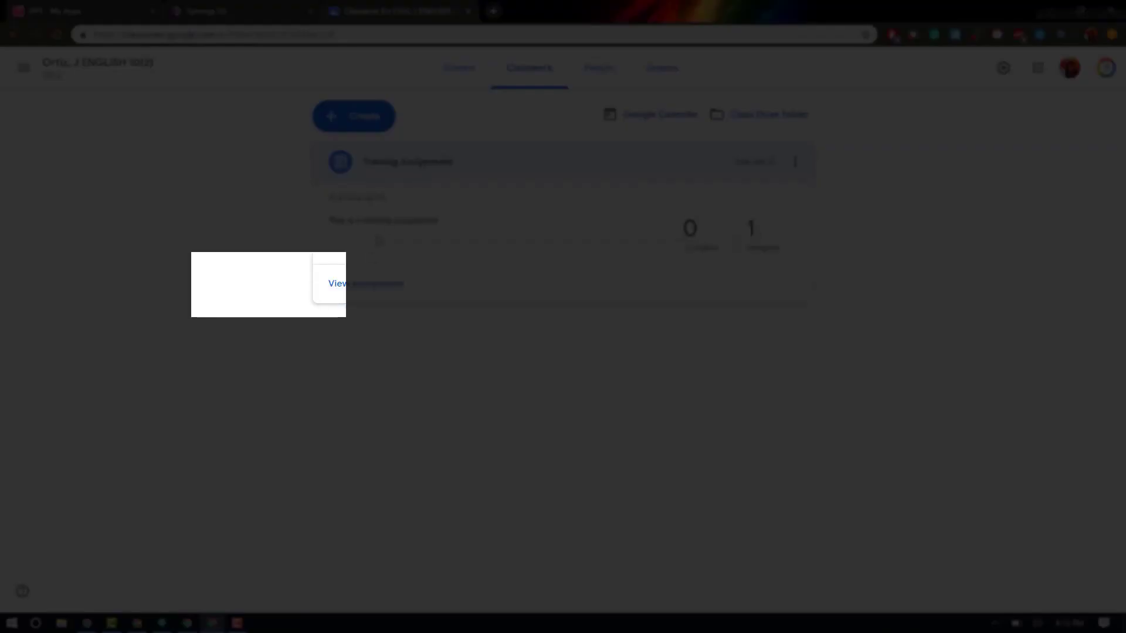
left_click(370, 285)
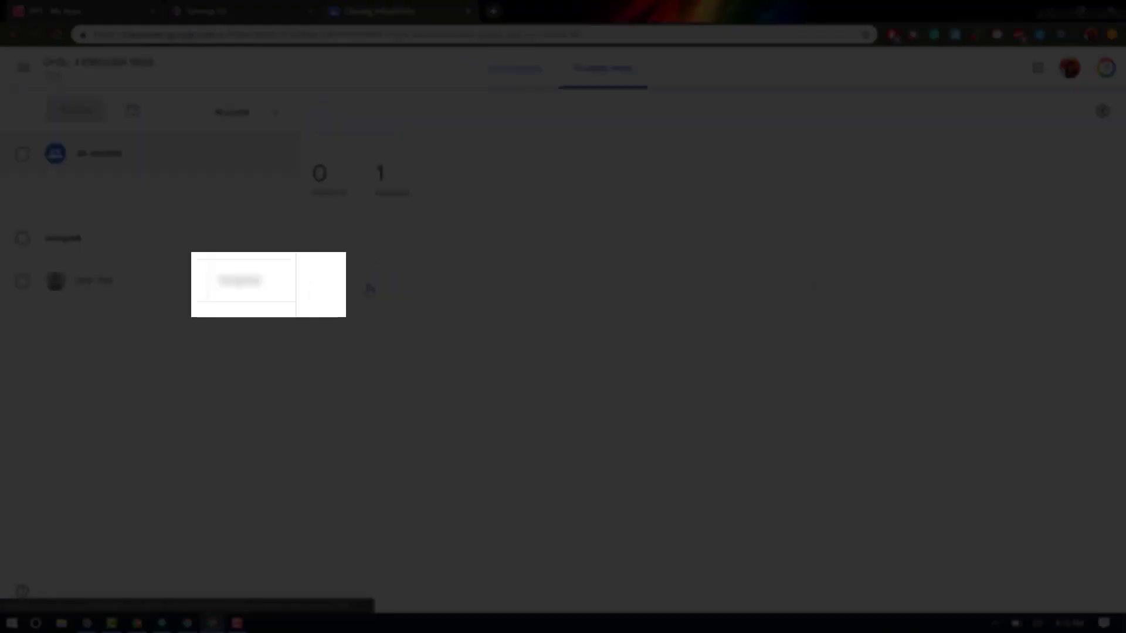
left_click(226, 284)
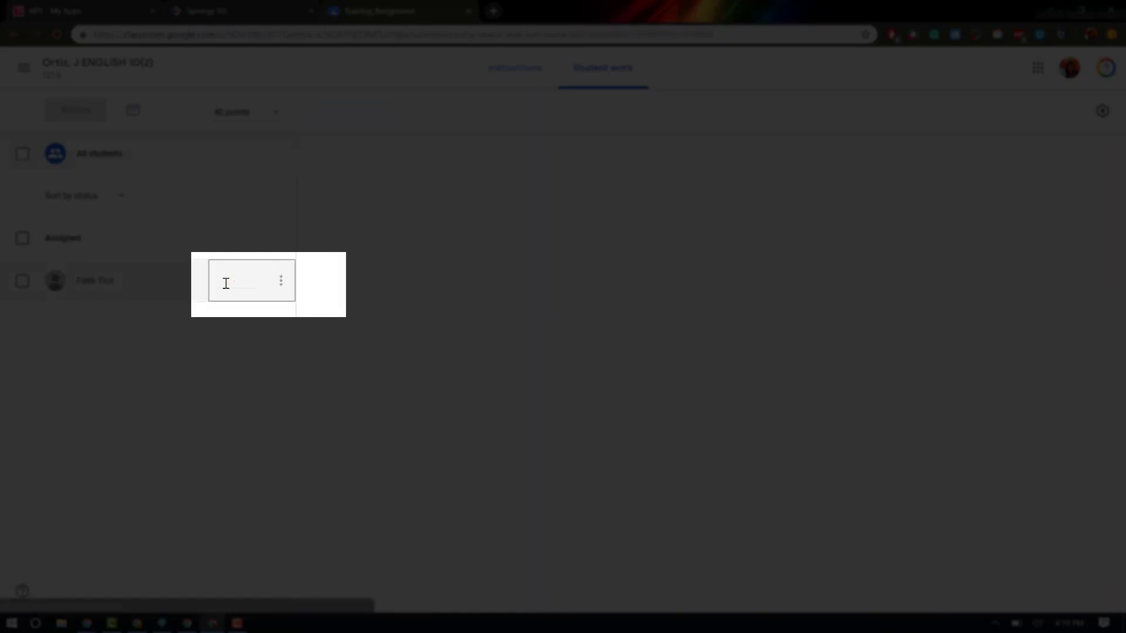
type("30")
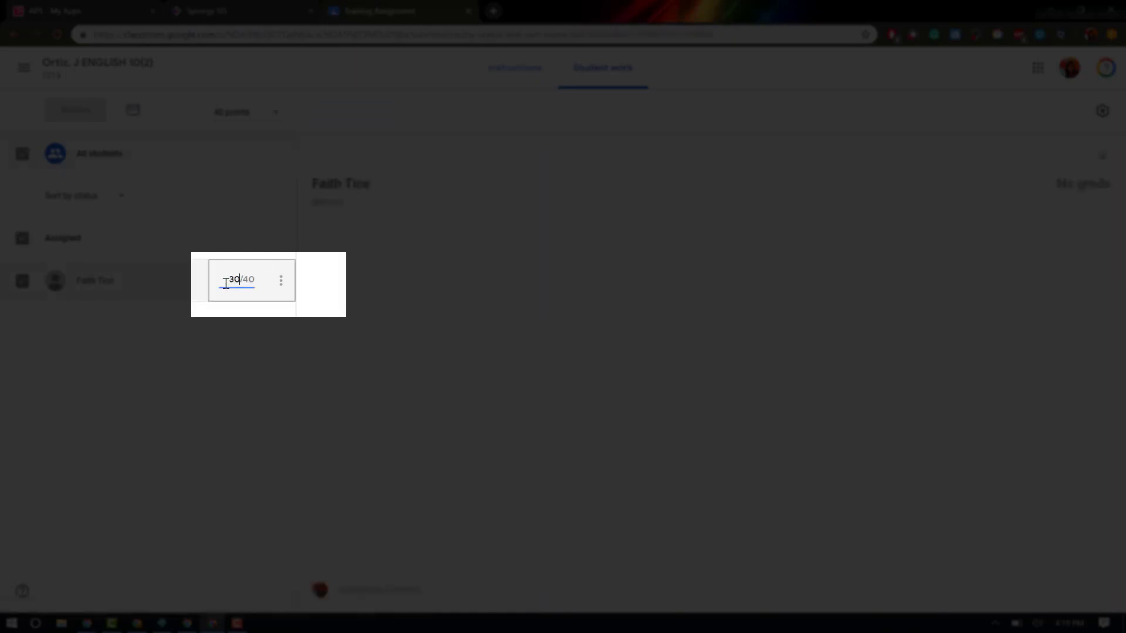
key("Return")
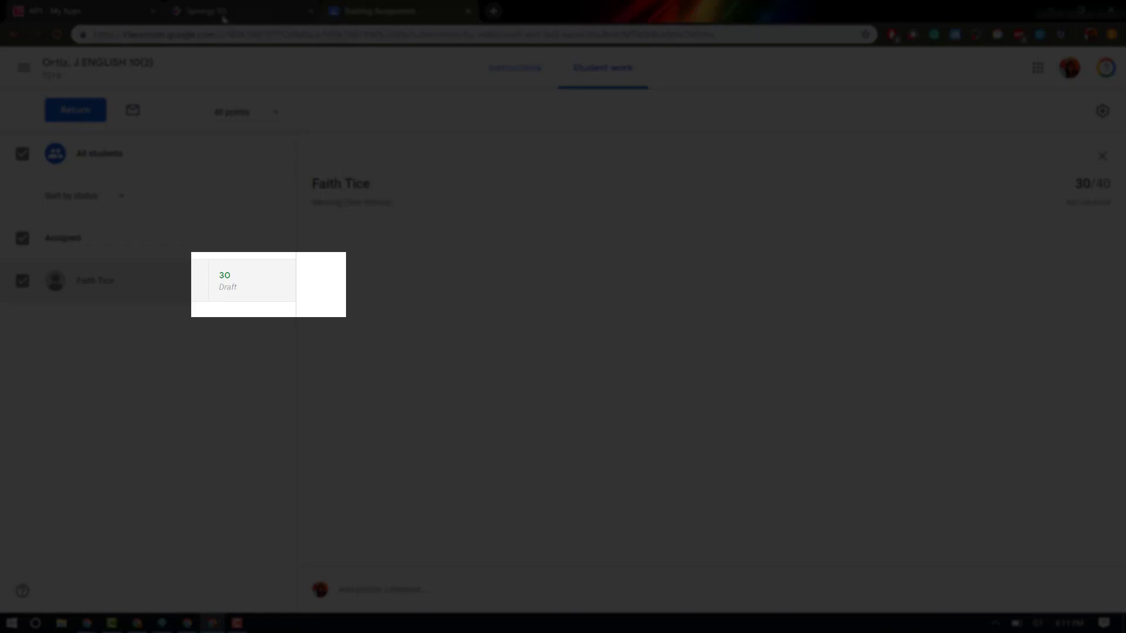
Switch to Synergy SIS, sync the gradebook from Google and check the Training Assignment score
left_click(222, 18)
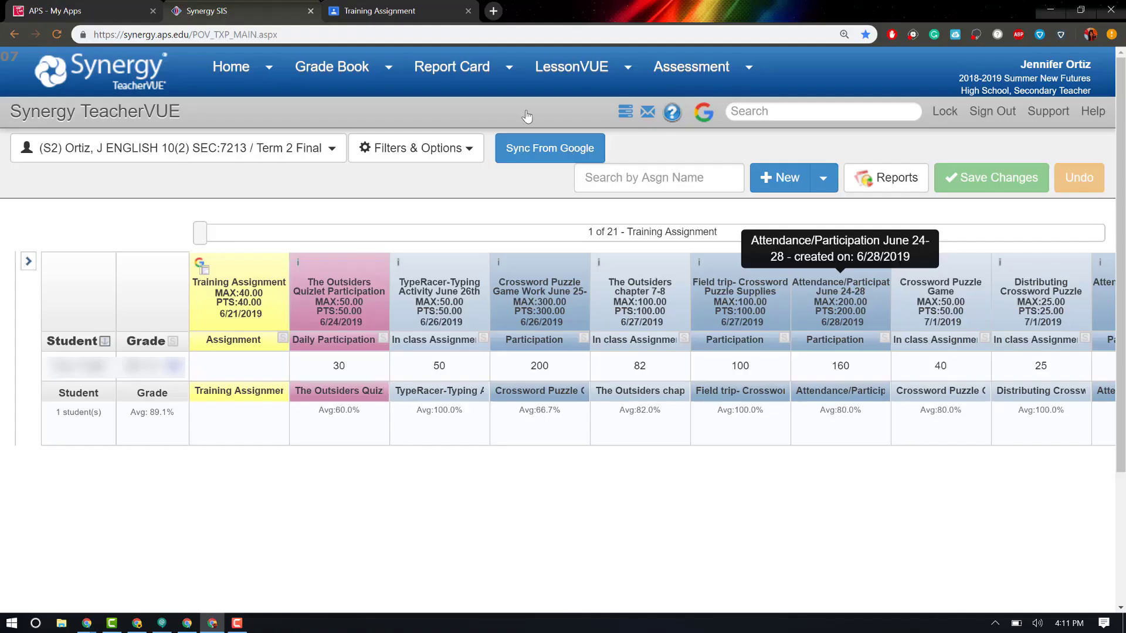
left_click(561, 146)
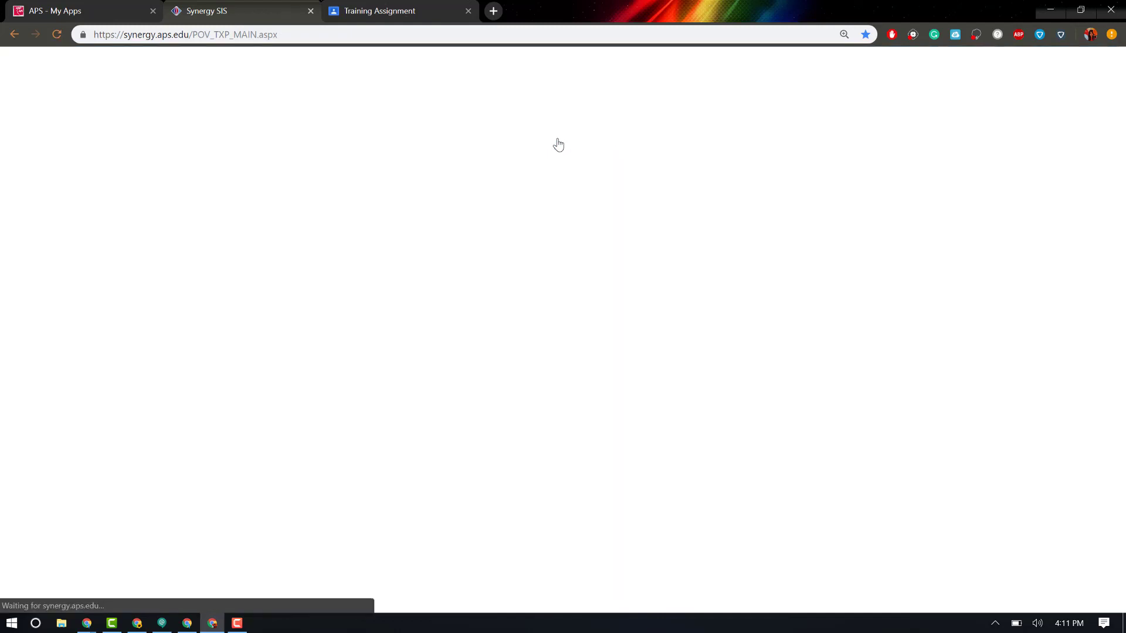
mouse_move(241, 392)
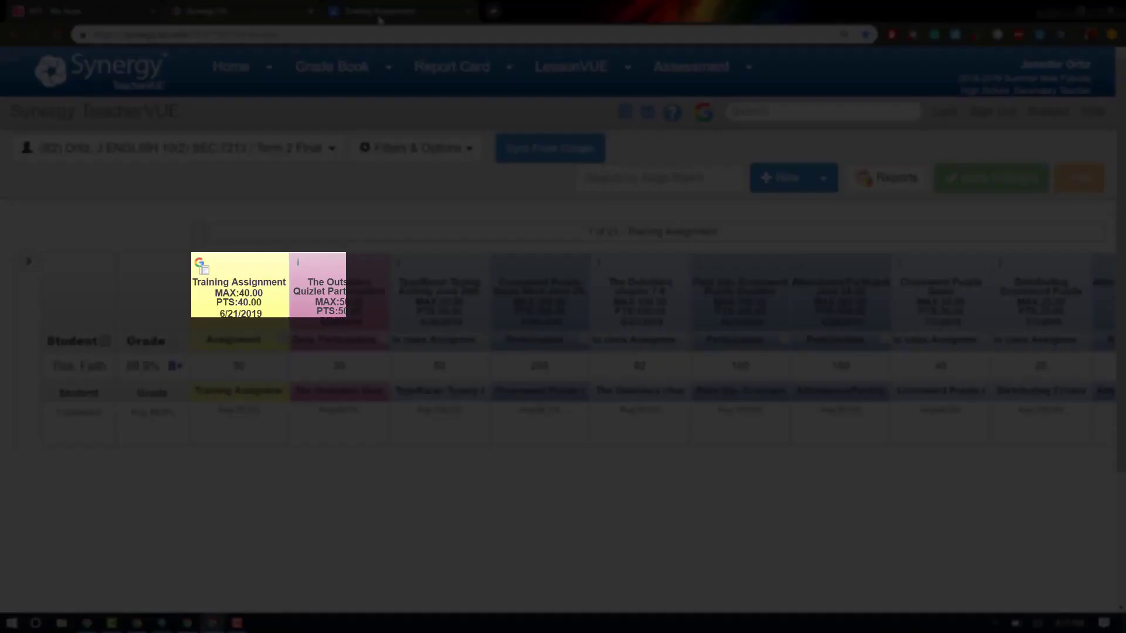
Change the student's Training Assignment grade to 35 in Google Classroom and sync it into the Synergy gradebook
left_click(379, 18)
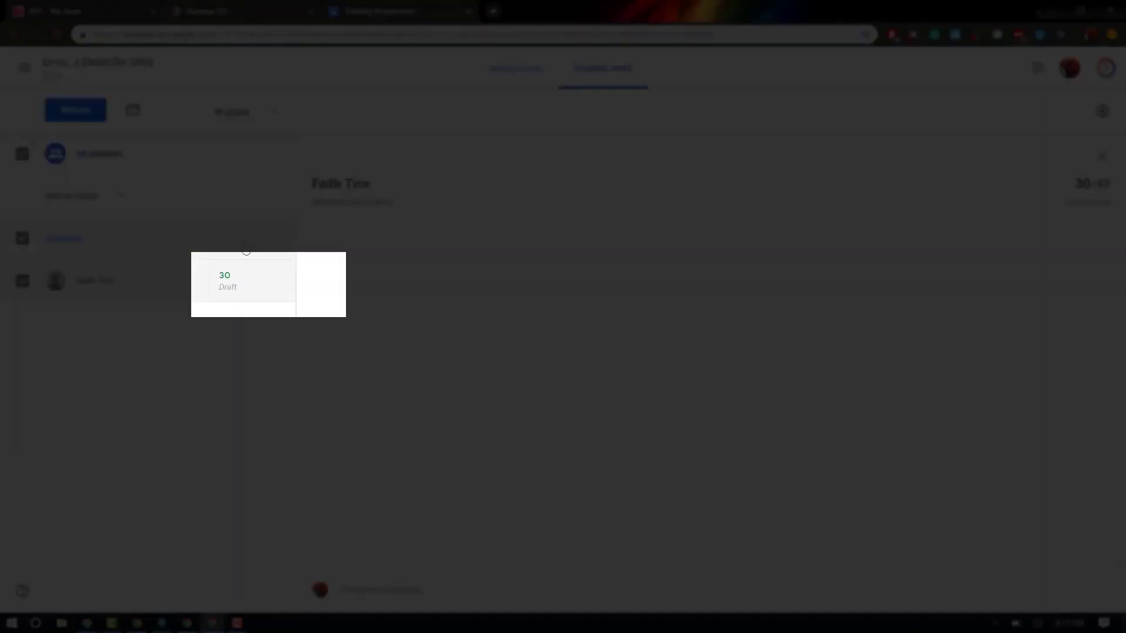
left_click(236, 281)
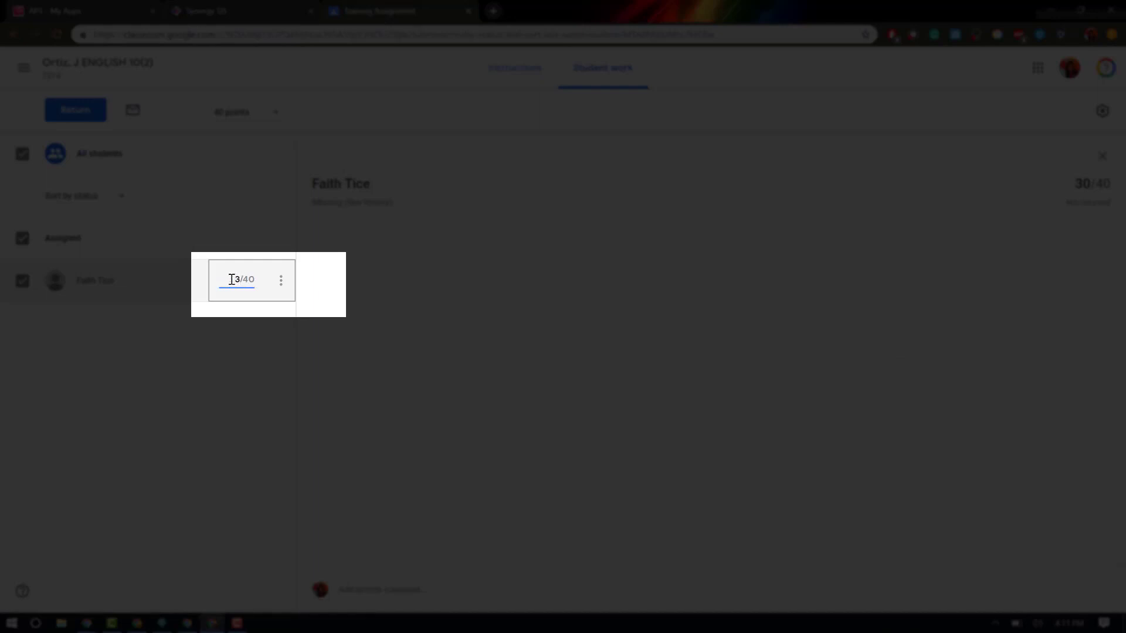
left_click(206, 328)
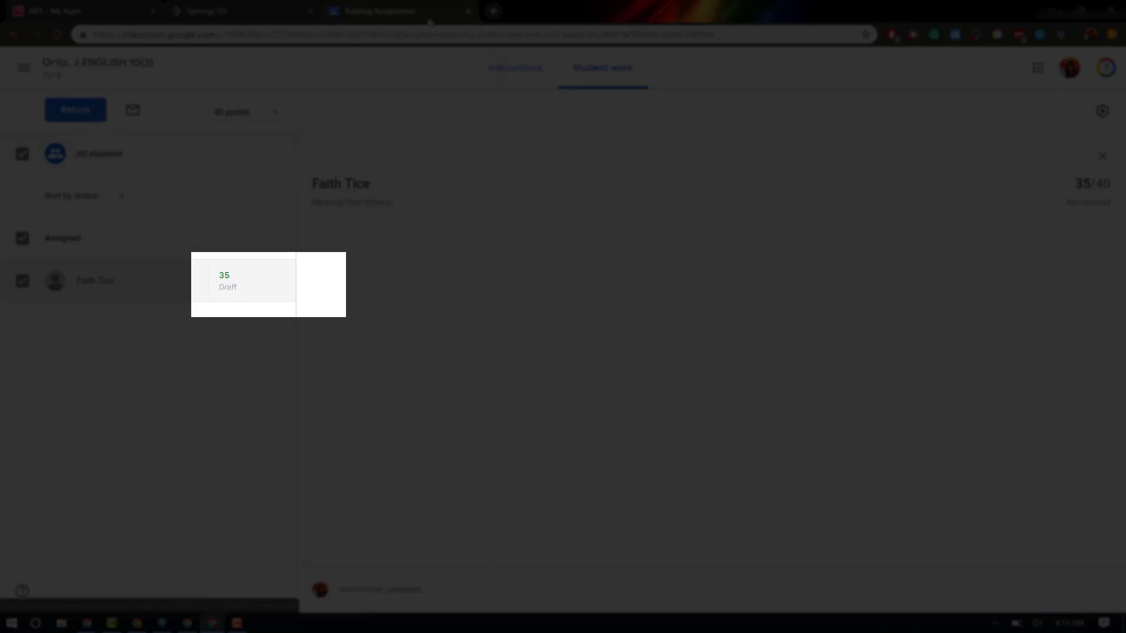
left_click(205, 20)
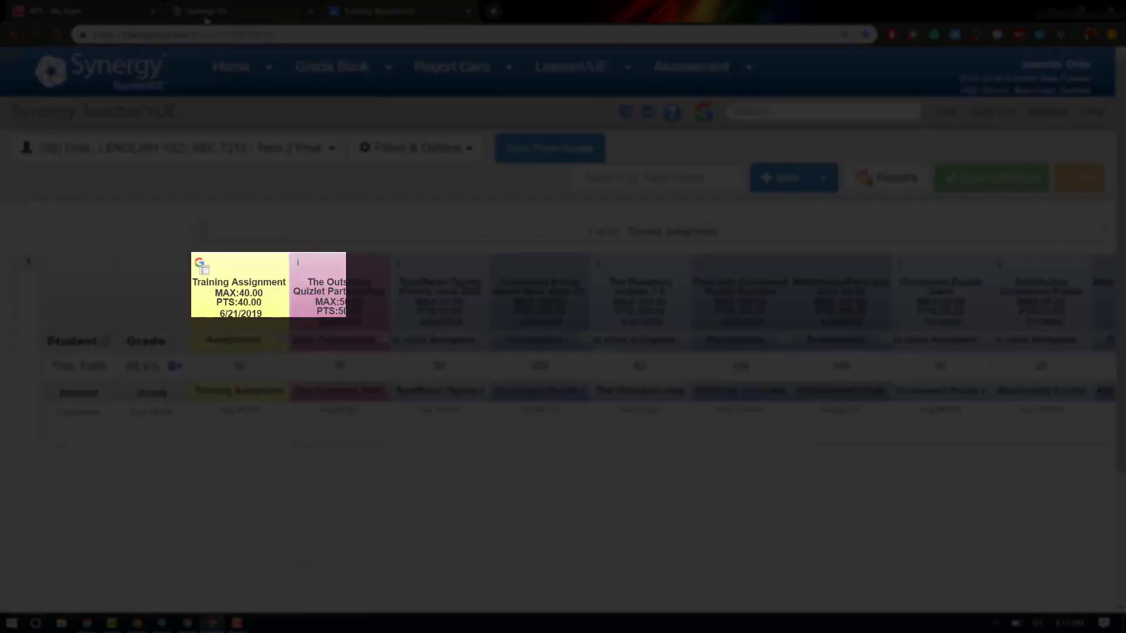
left_click(586, 156)
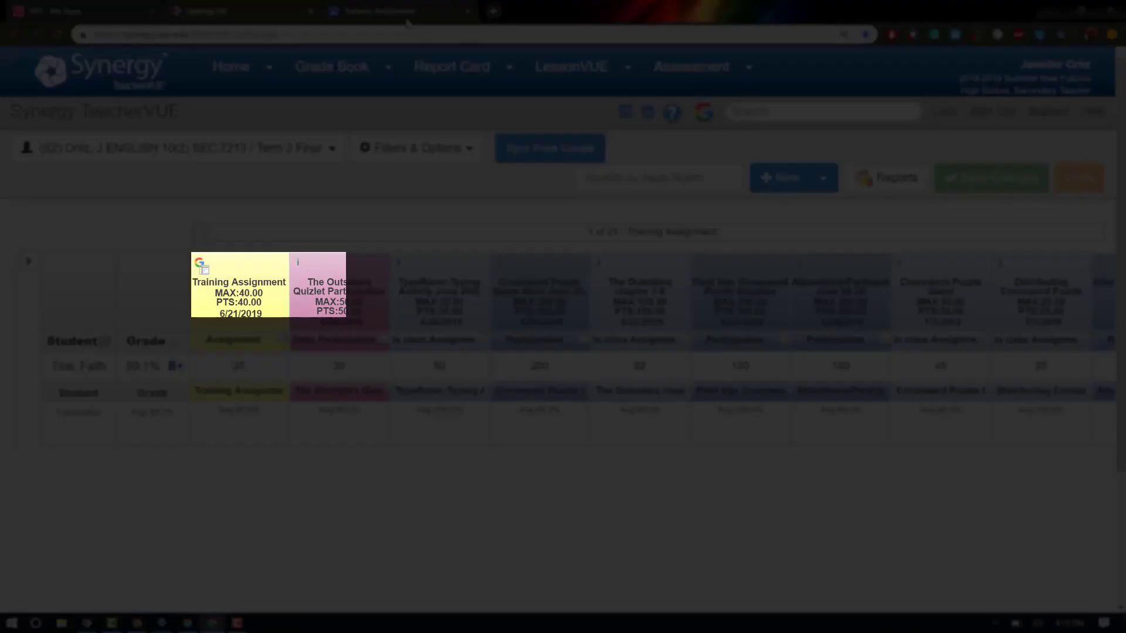
Try to replace the student's Classroom grade with 0 and sync the change into the Synergy gradebook
left_click(410, 12)
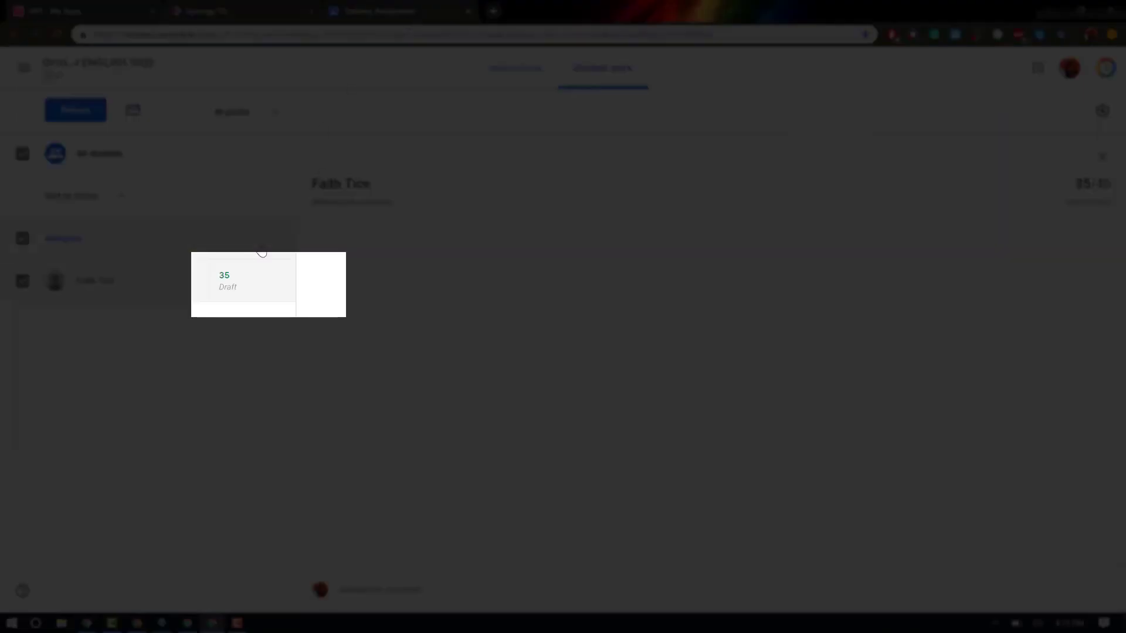
left_click(233, 279)
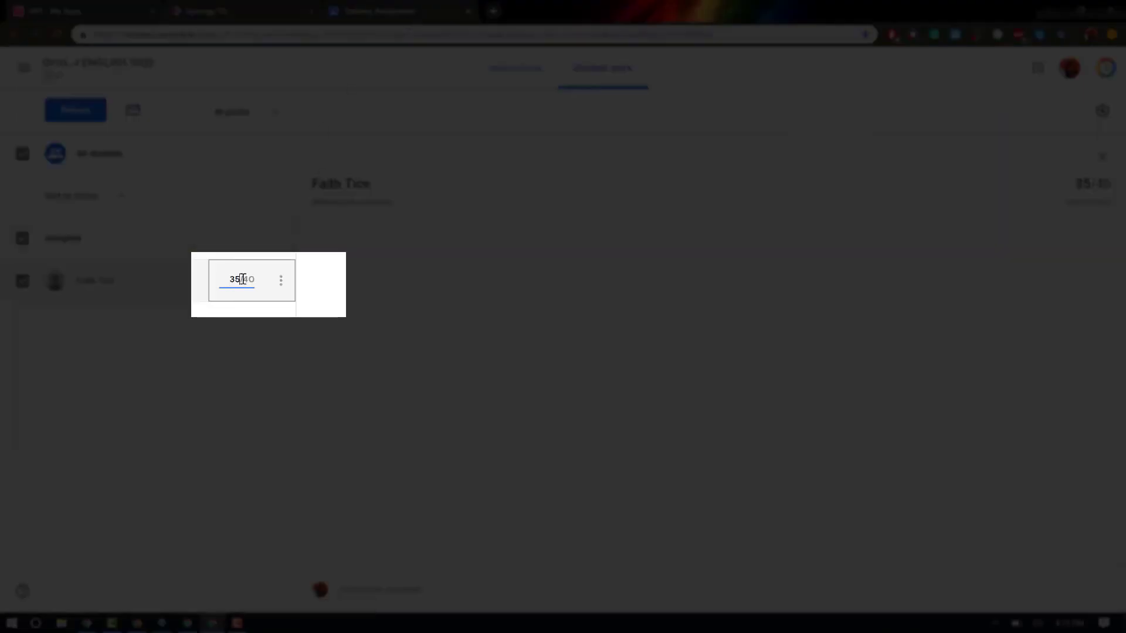
key("BackSpace")
key("BackSpace")
type("0")
left_click(236, 14)
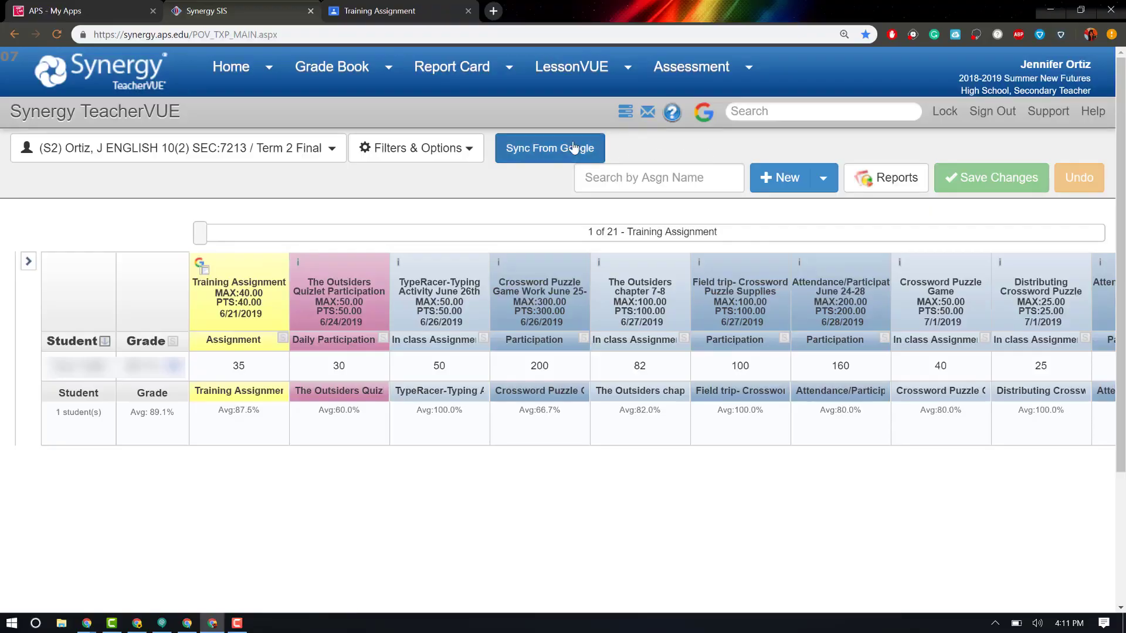
left_click(566, 147)
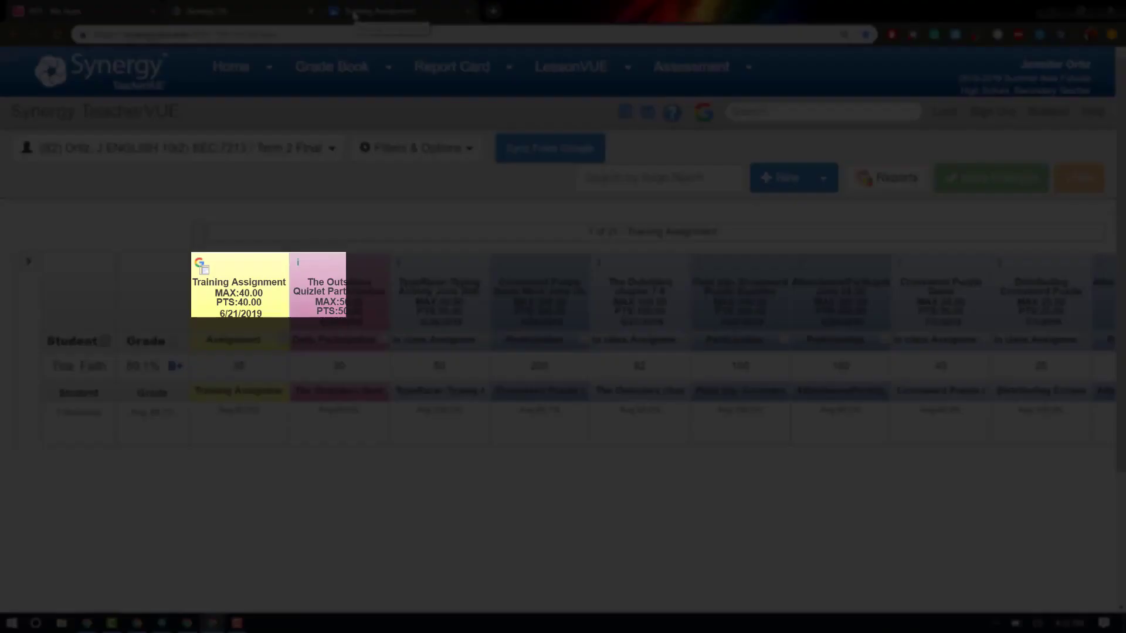
Set the student's Training Assignment grade to 0 out of 40 in Google Classroom and sync the Synergy gradebook from Google
left_click(360, 9)
type("0")
key("Return")
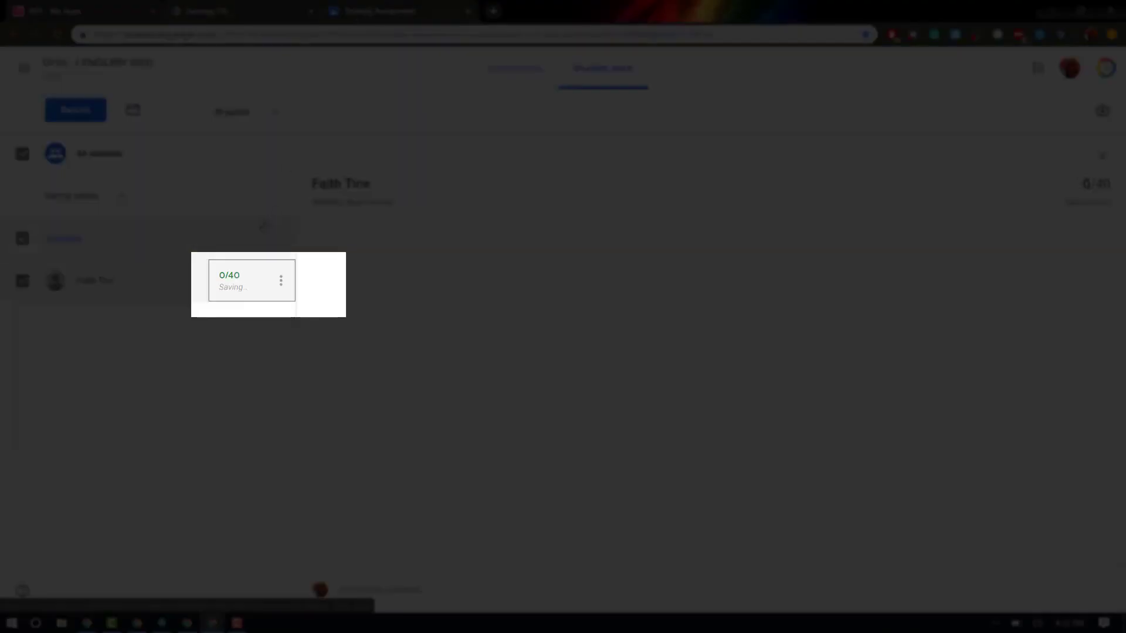
left_click(170, 7)
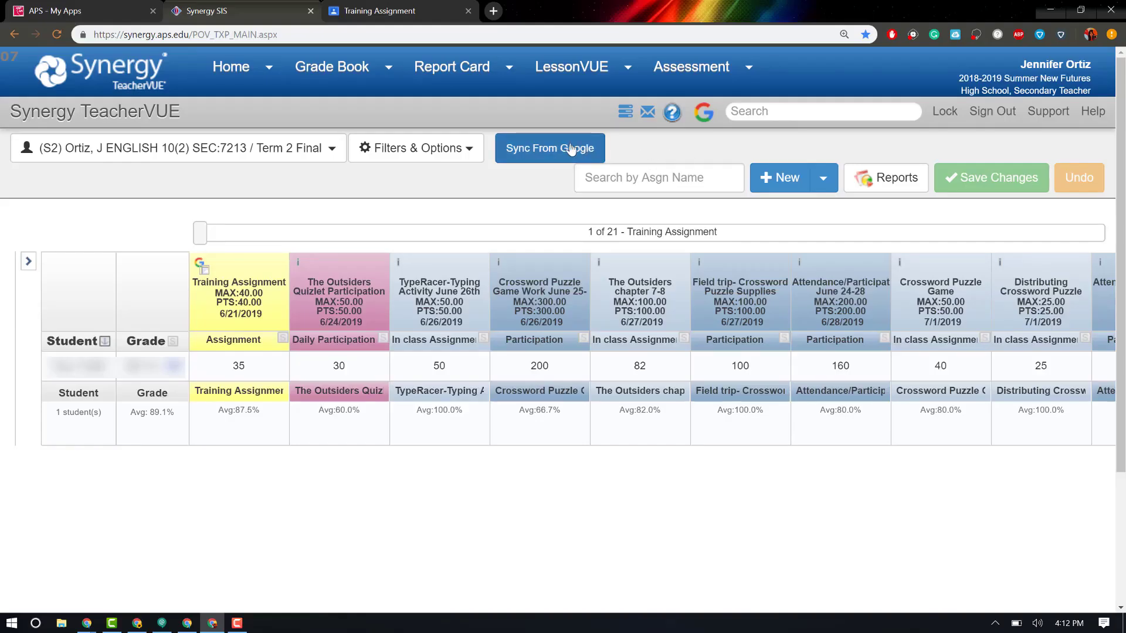
left_click(571, 149)
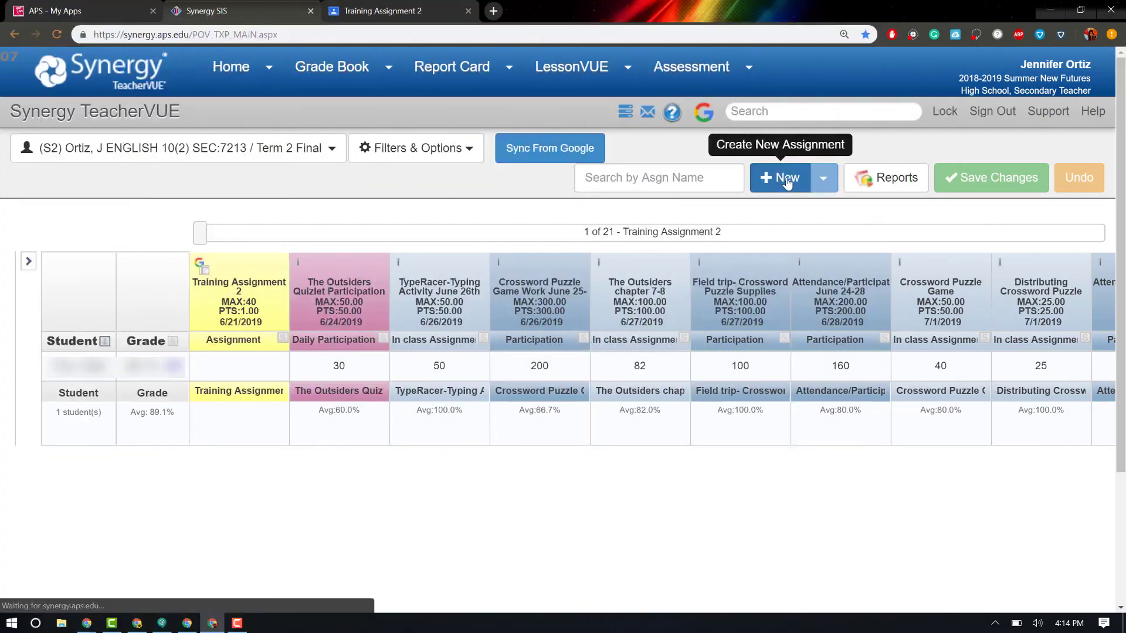
Create a new gradebook assignment named Training Assignment 3 with the assignment type Daily Participation
left_click(787, 184)
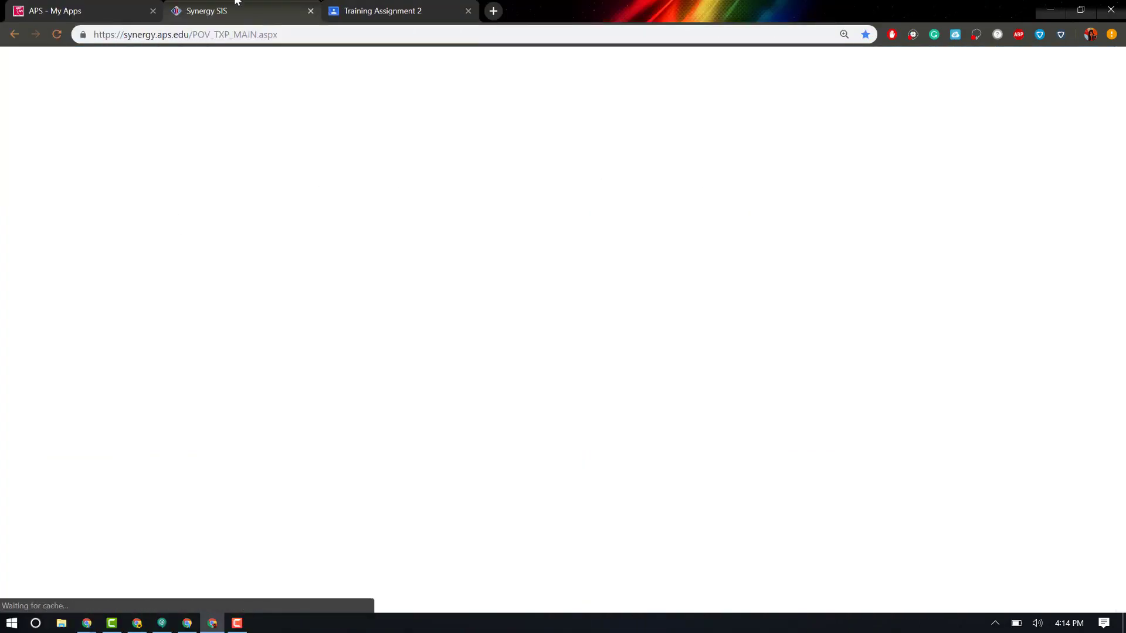
left_click(382, 276)
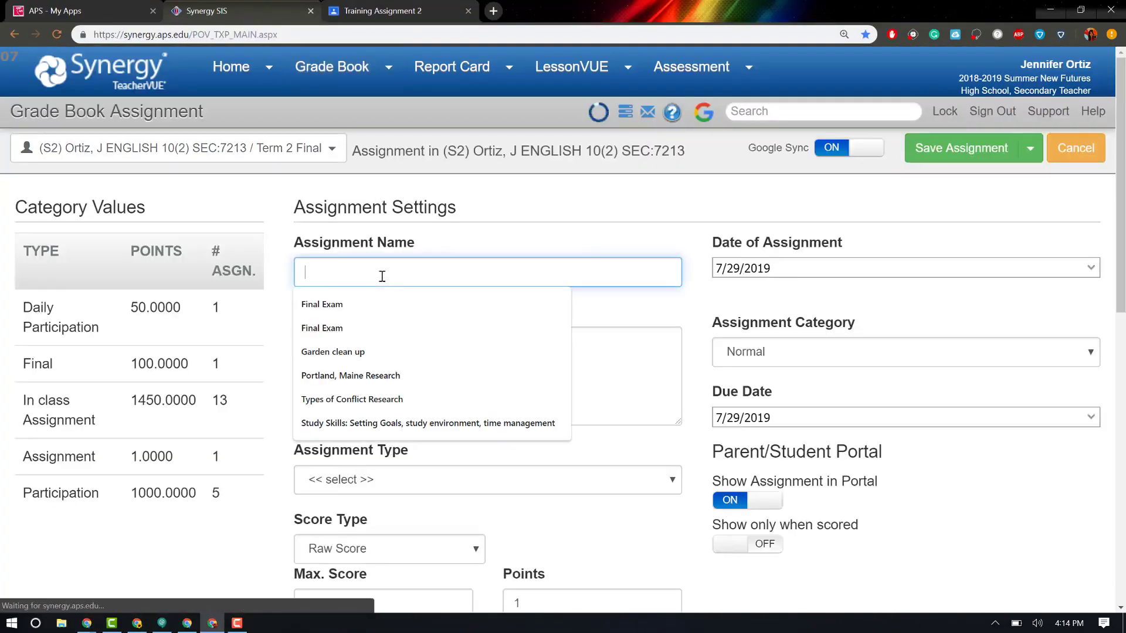
type("Training ")
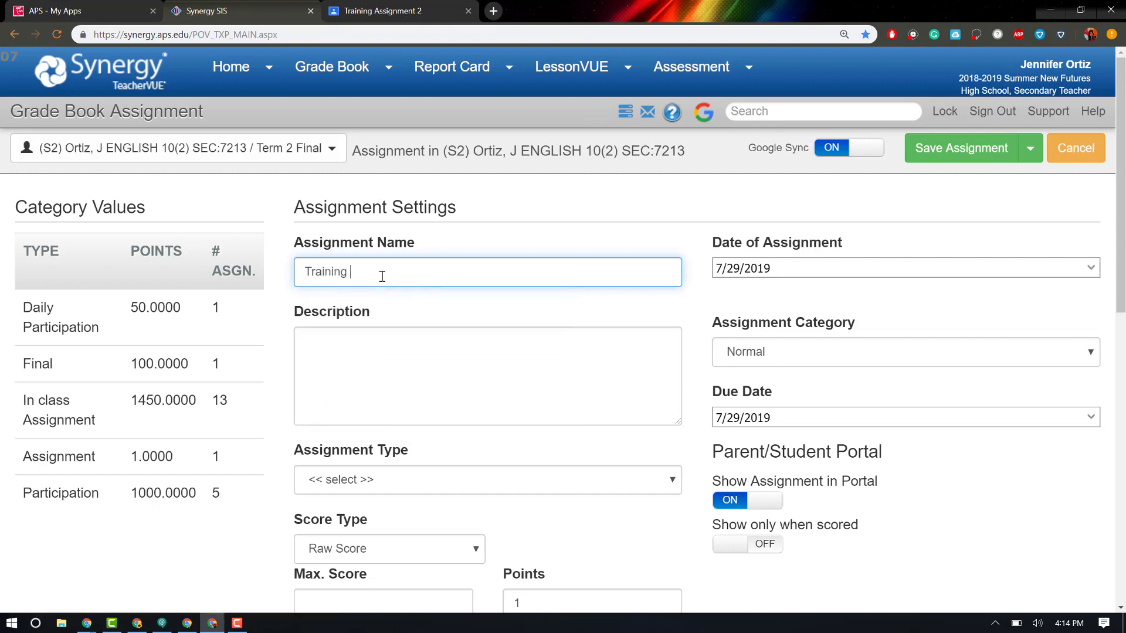
type("Assignment 3")
left_click(393, 476)
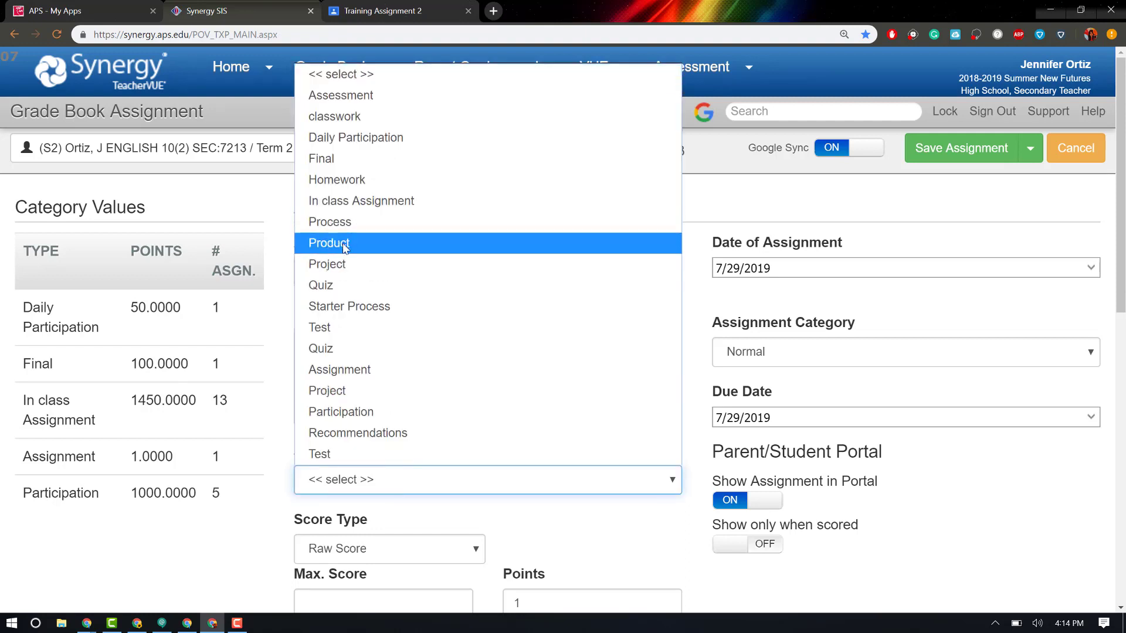
left_click(332, 139)
Give the new assignment the description "This is assignment 3."
mouse_move(332, 144)
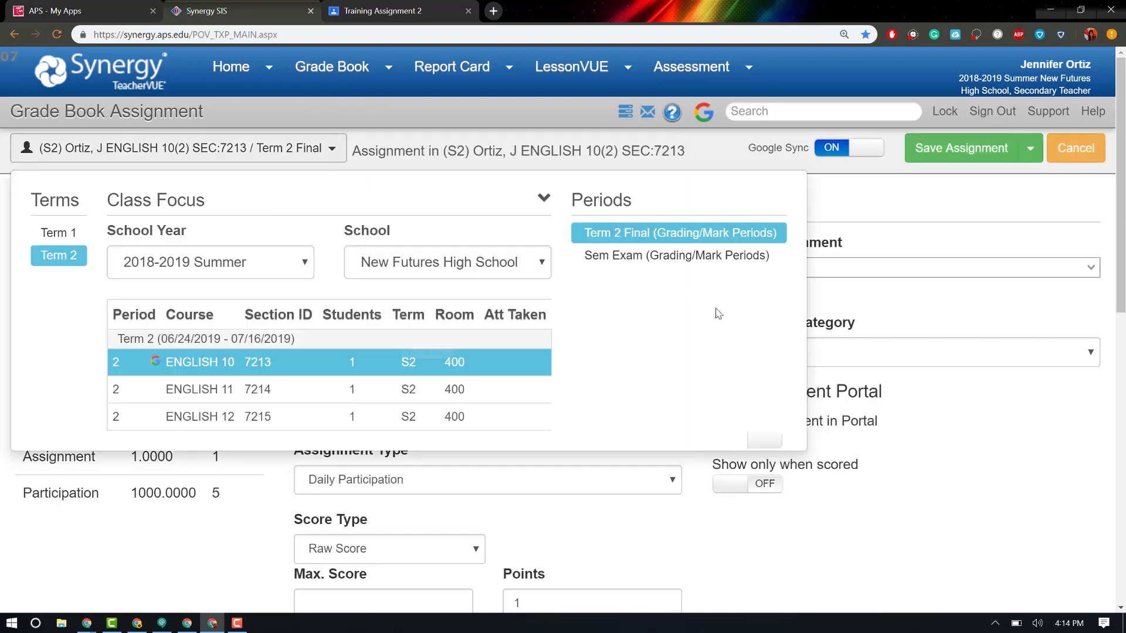
left_click(741, 523)
left_click(526, 384)
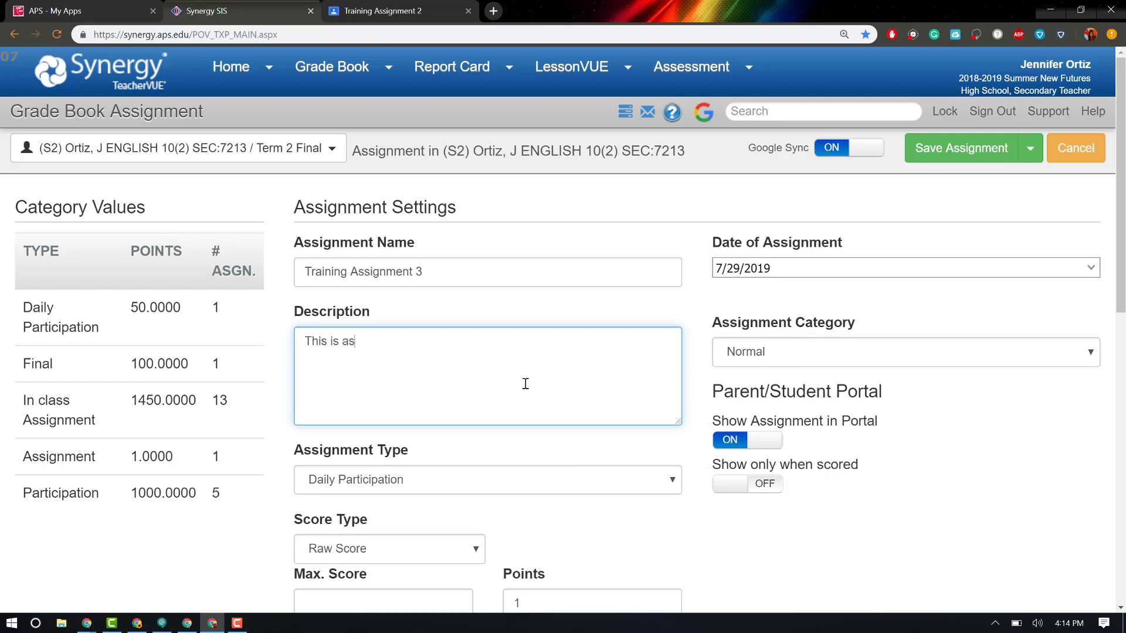
type("This is assignment 3.")
Set both the maximum score and the points of Training Assignment 3 to 50
scroll(525, 384, "down", 6)
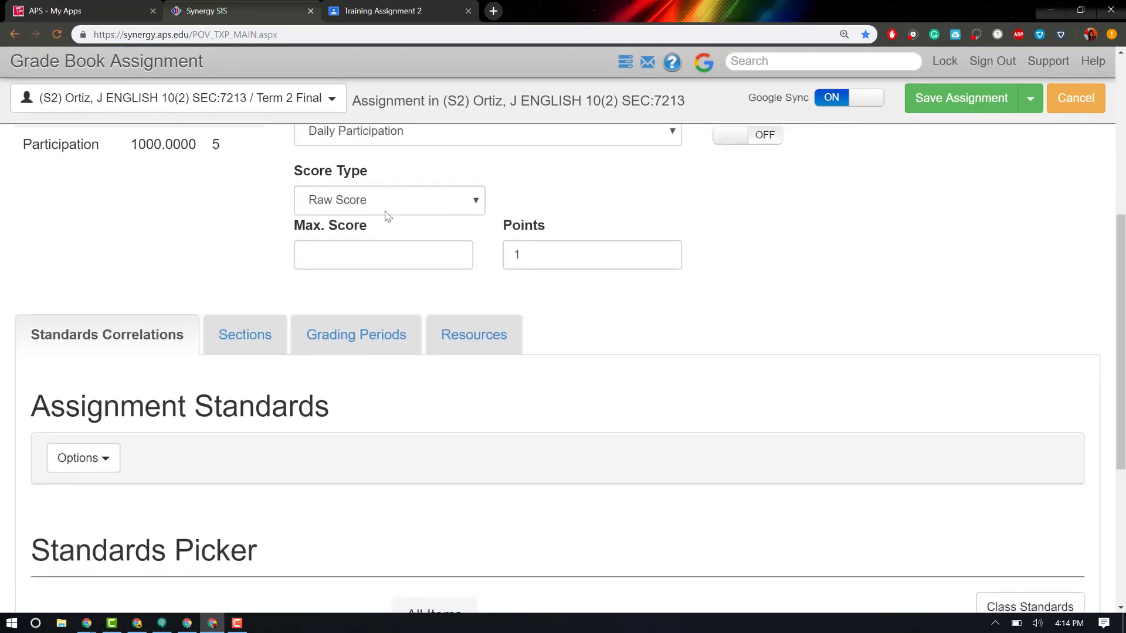
left_click(364, 259)
type("50")
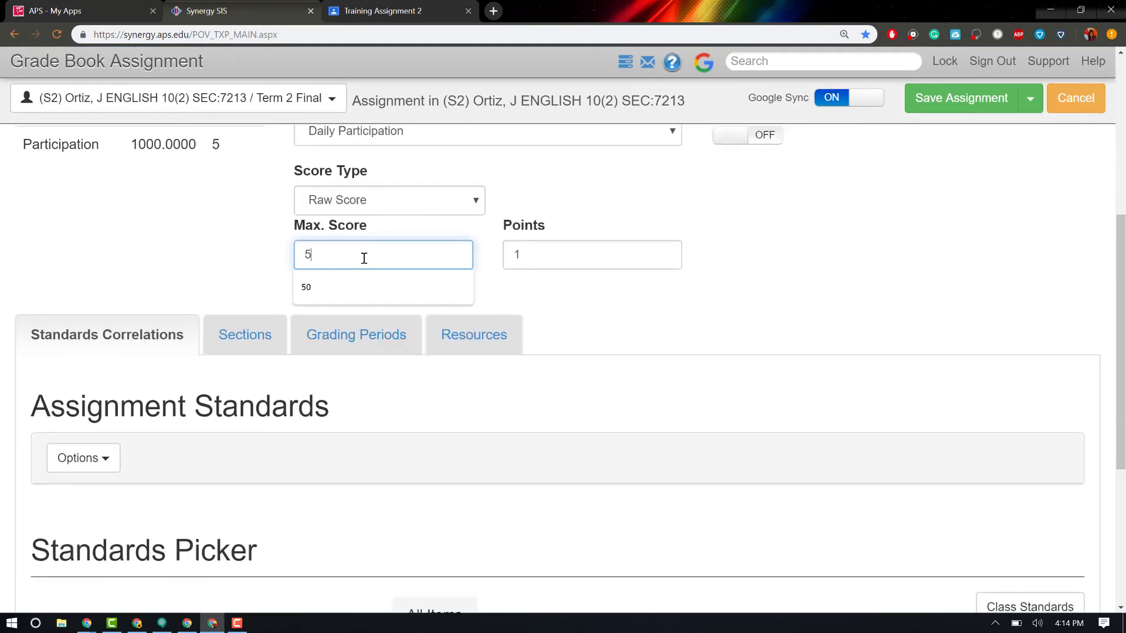
left_click(522, 259)
key("BackSpace")
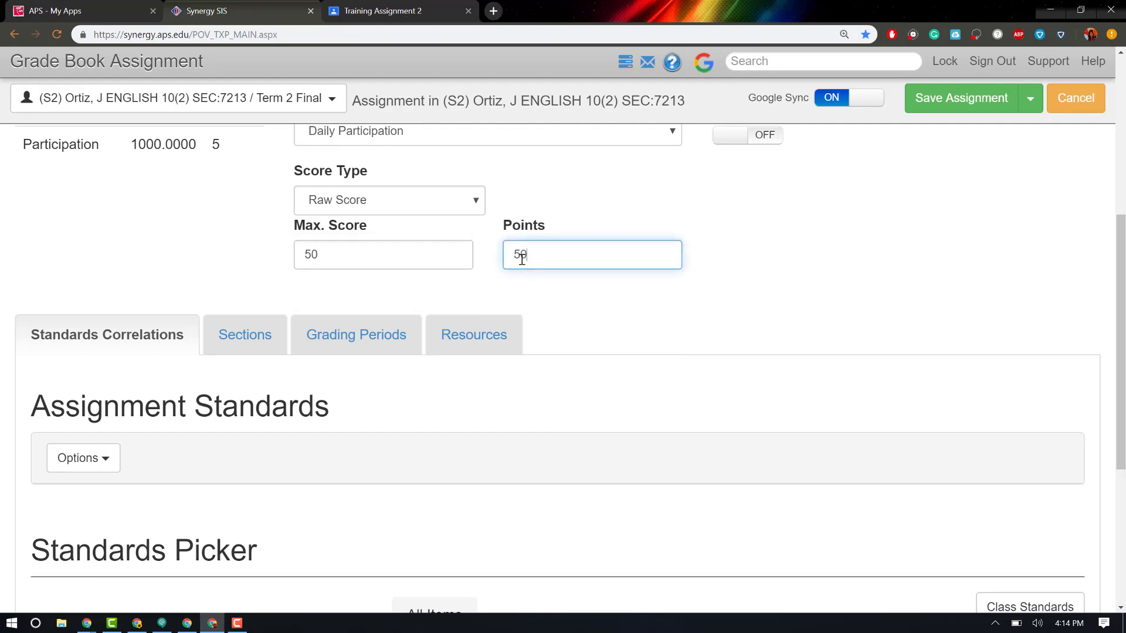
Set the date of Training Assignment 3 to 6/24/2019 and save the assignment
scroll(698, 295, "up", 1)
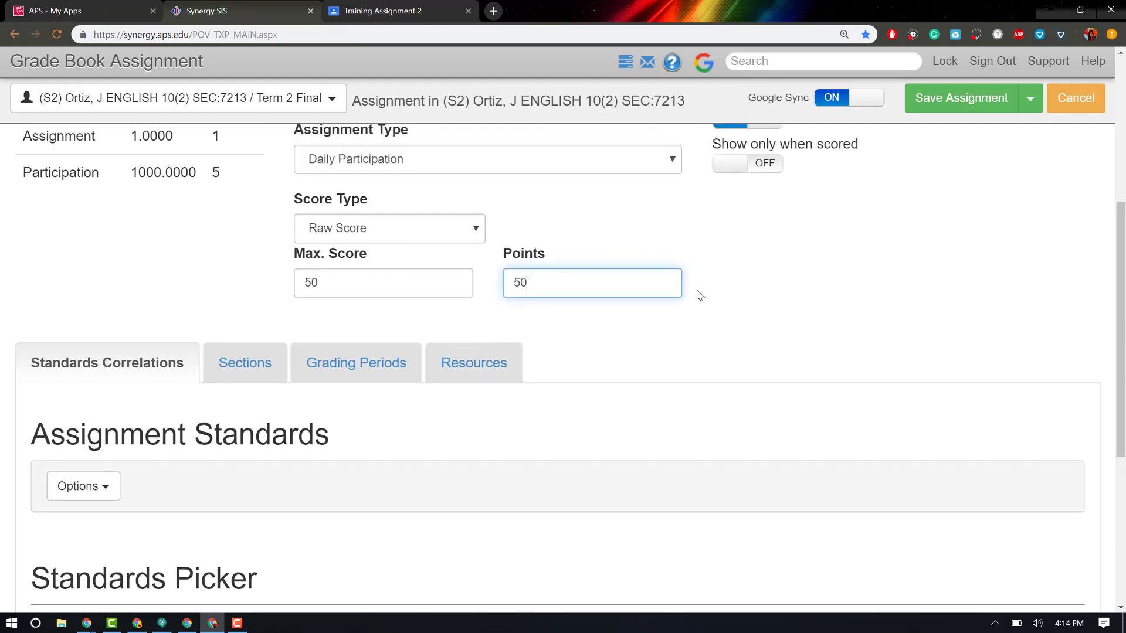
scroll(698, 295, "up", 5)
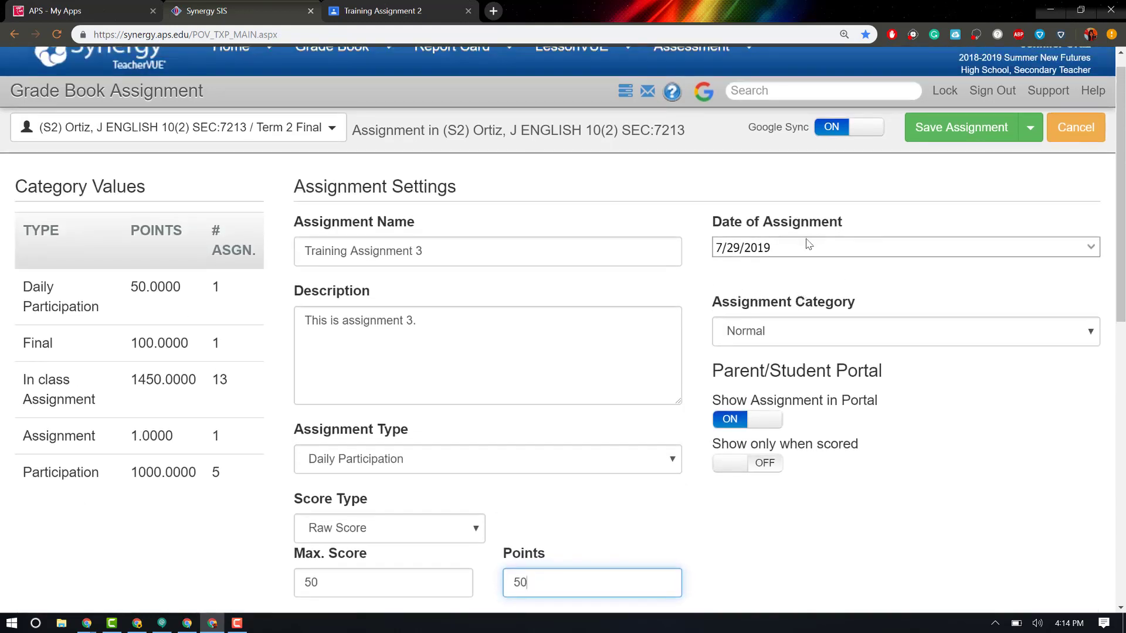
left_click(788, 248)
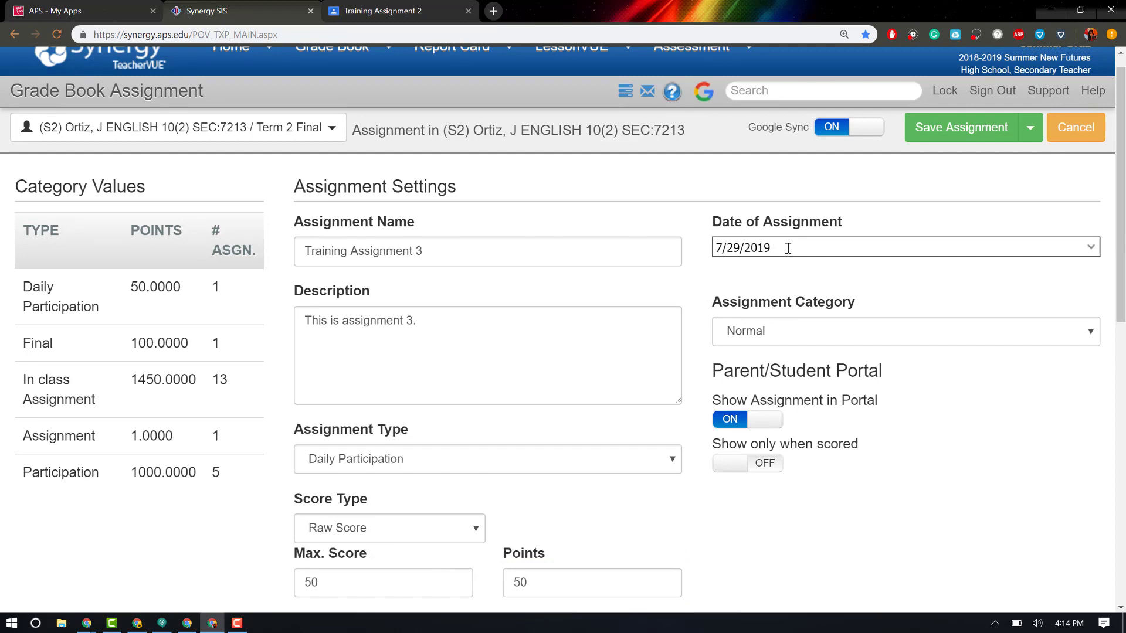
left_click(1089, 248)
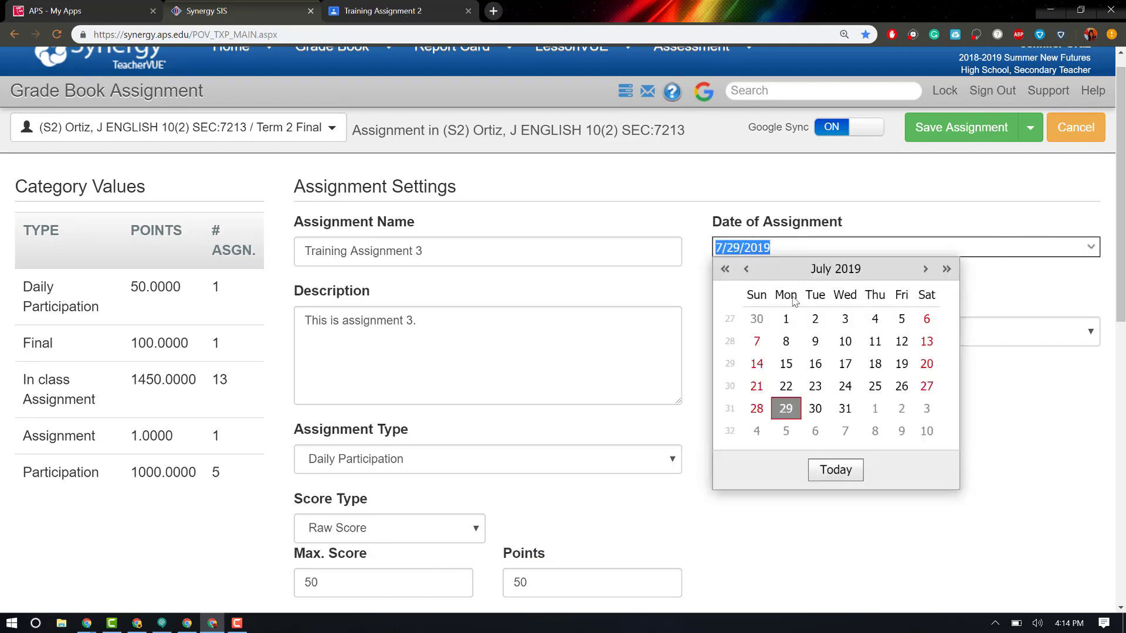
left_click(747, 270)
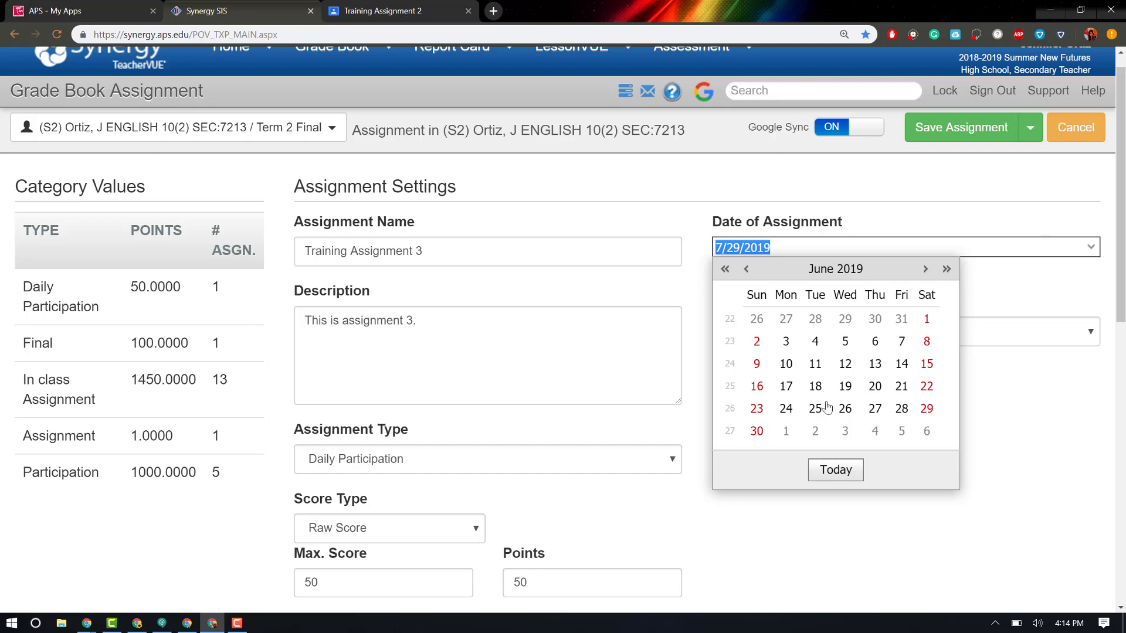
left_click(784, 410)
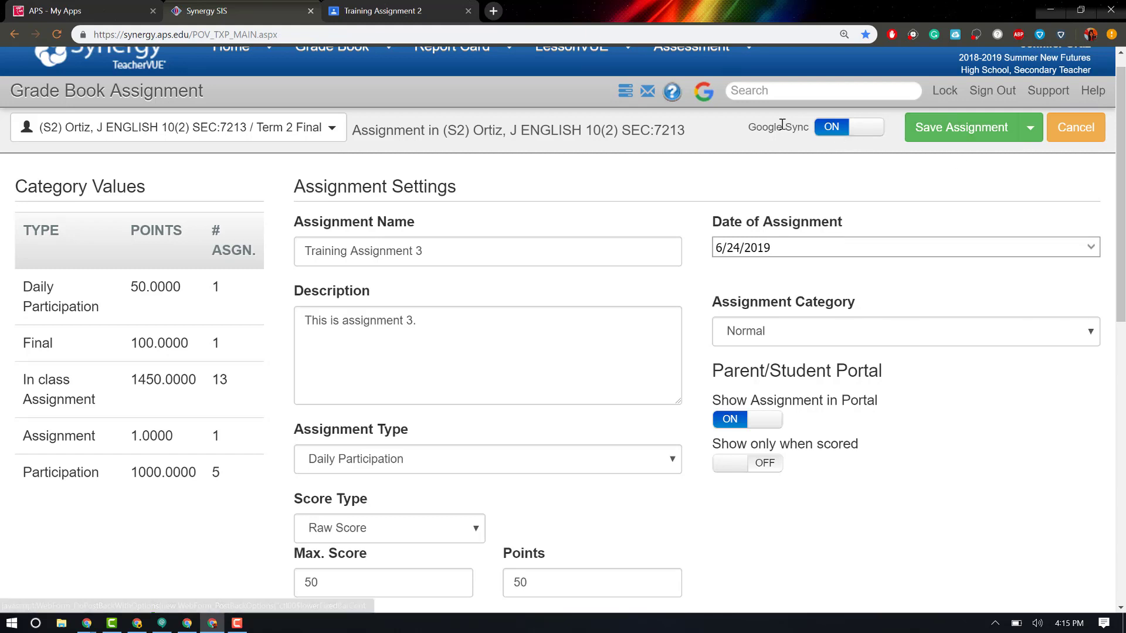
left_click(984, 137)
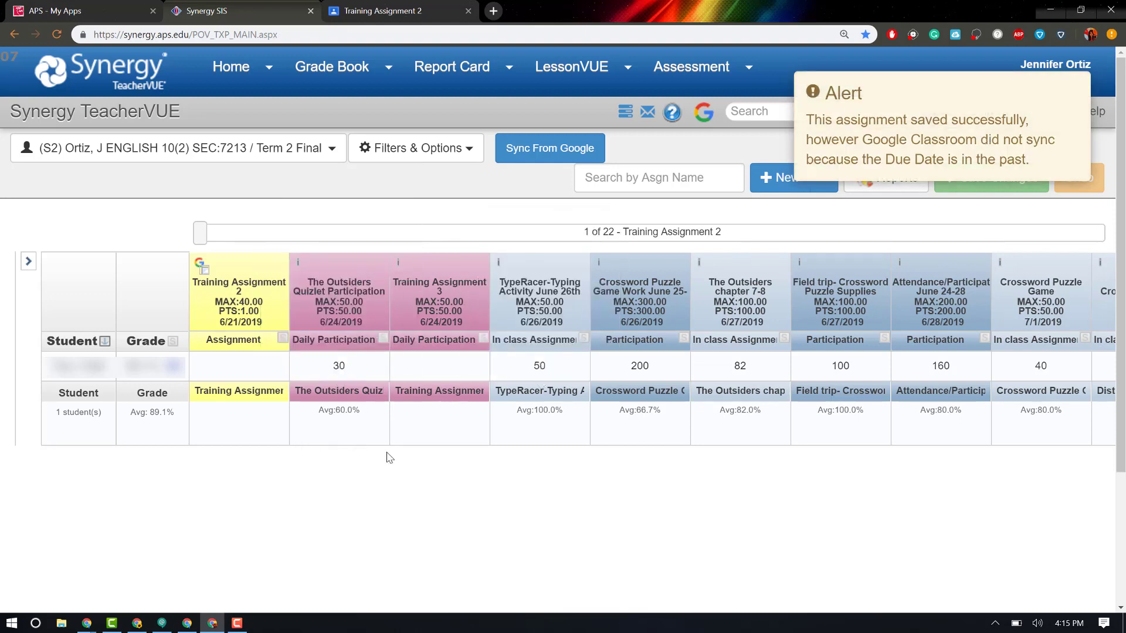
mouse_move(519, 408)
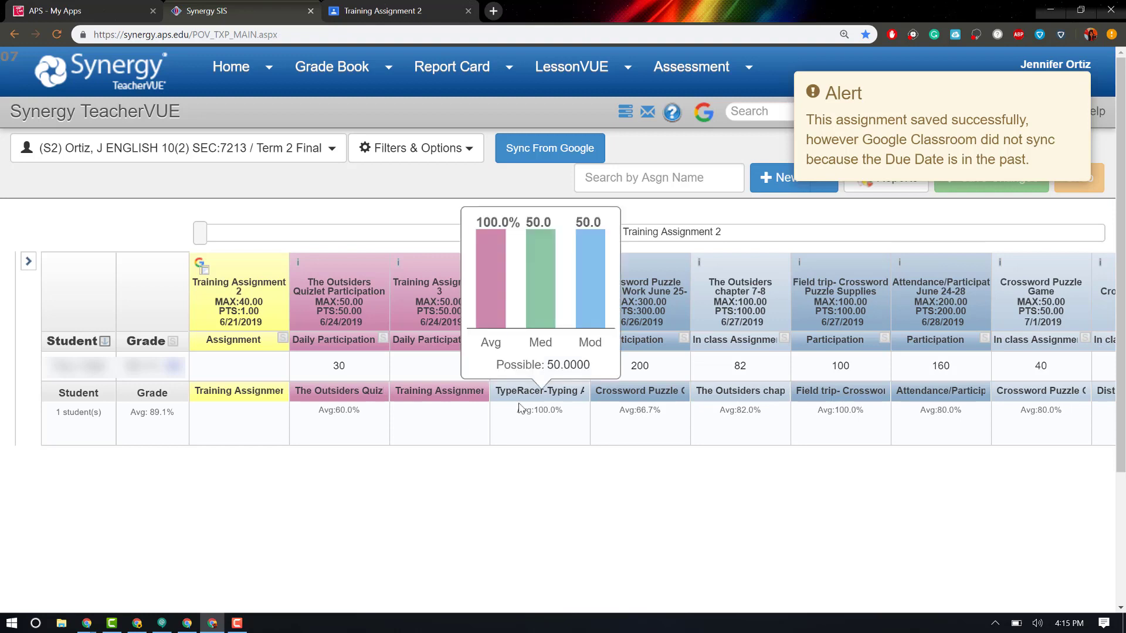
left_click(199, 236)
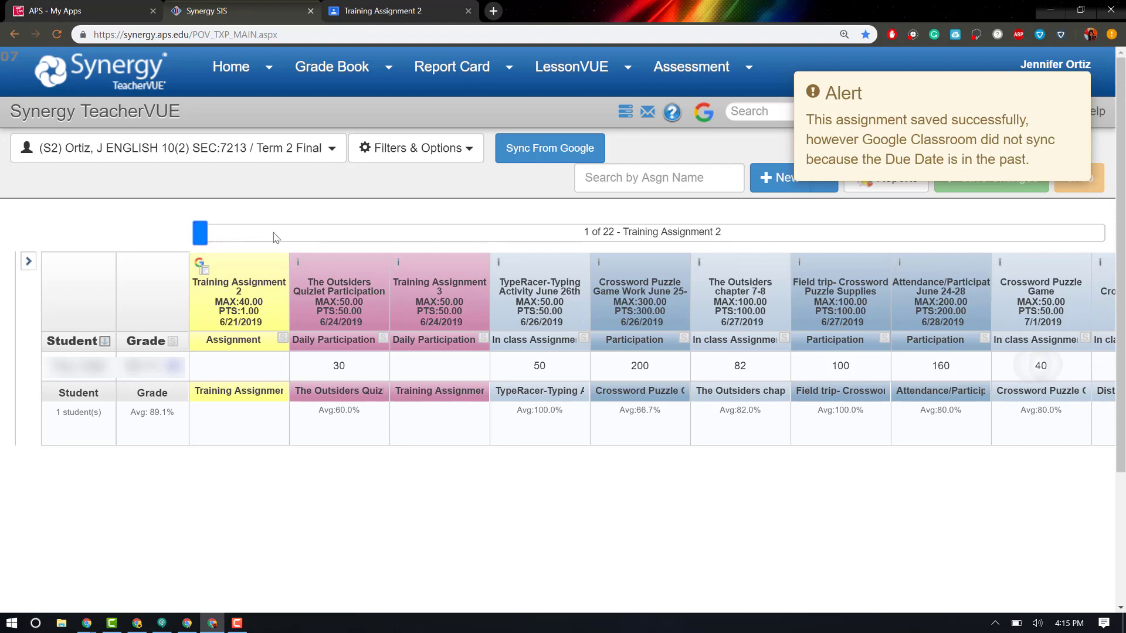
left_click(1041, 366)
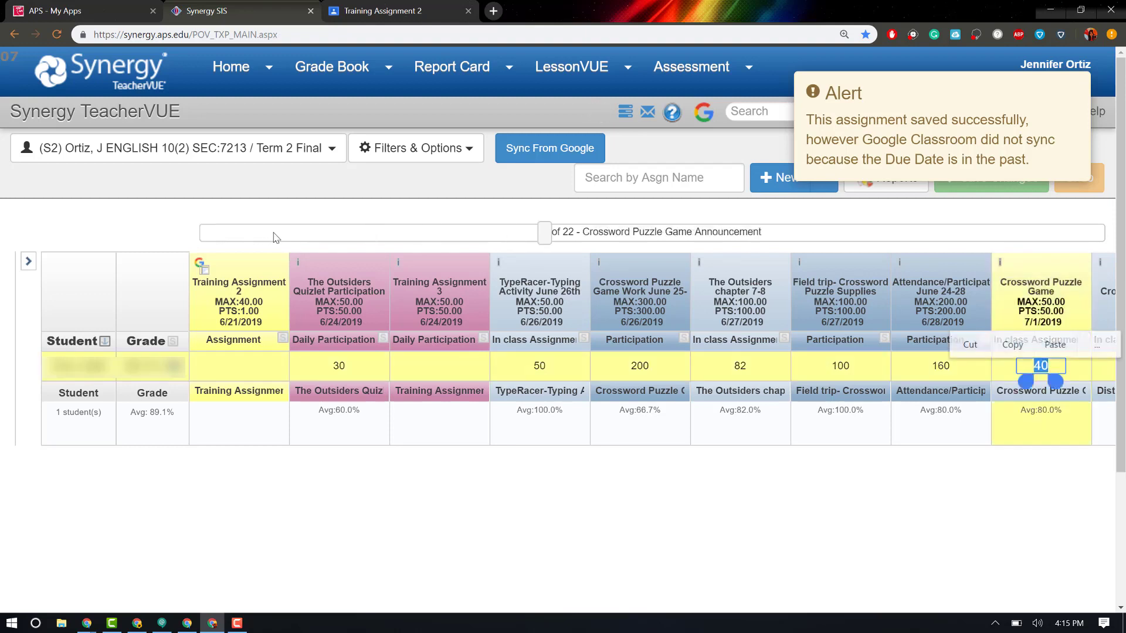